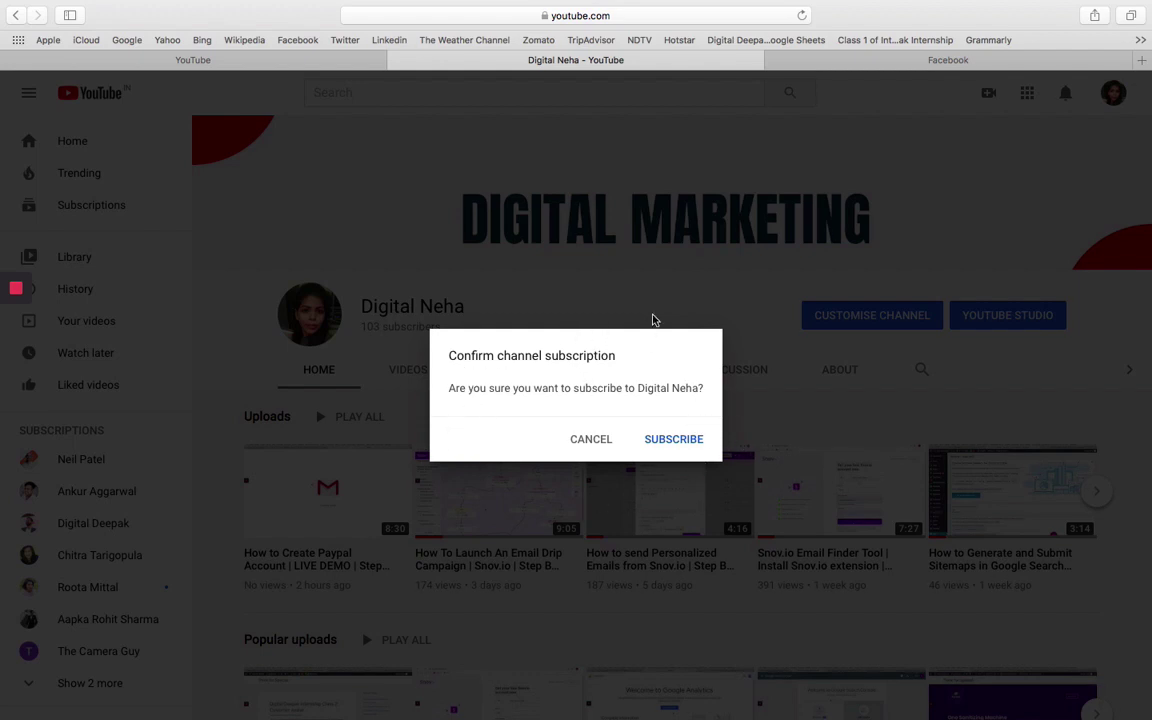
- Switch from the YouTube channel page to Facebook and start creating an ad in Ads Manager
click(315, 15)
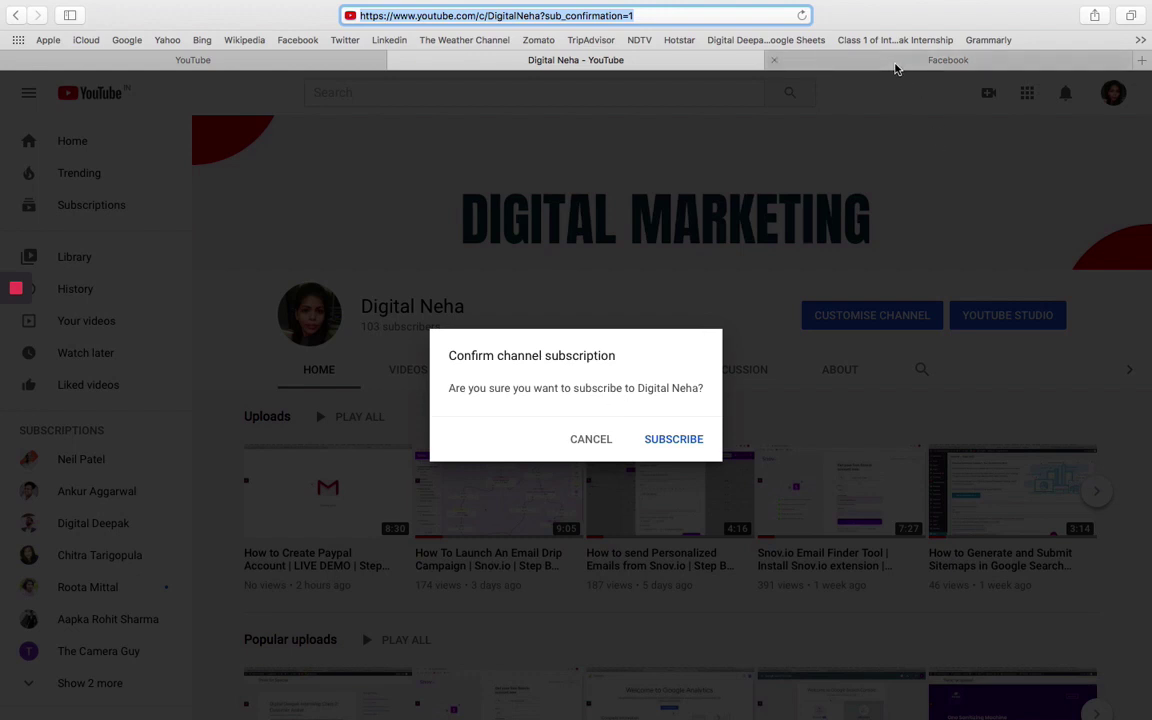
click(896, 65)
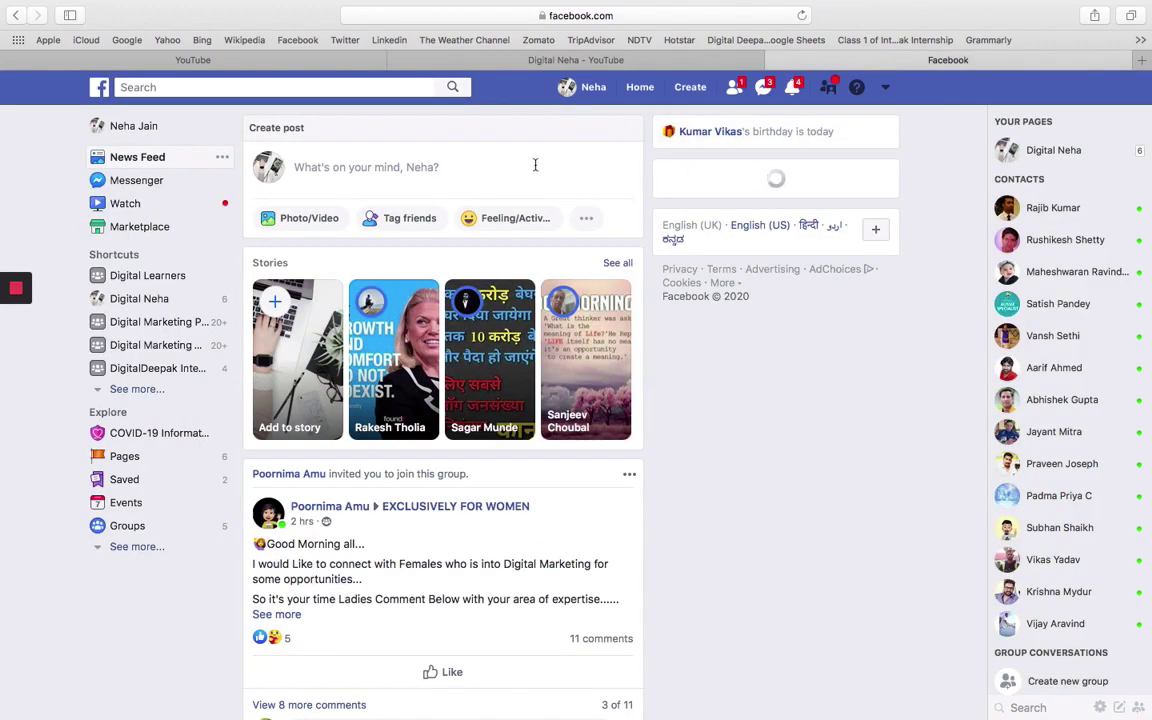
click(886, 89)
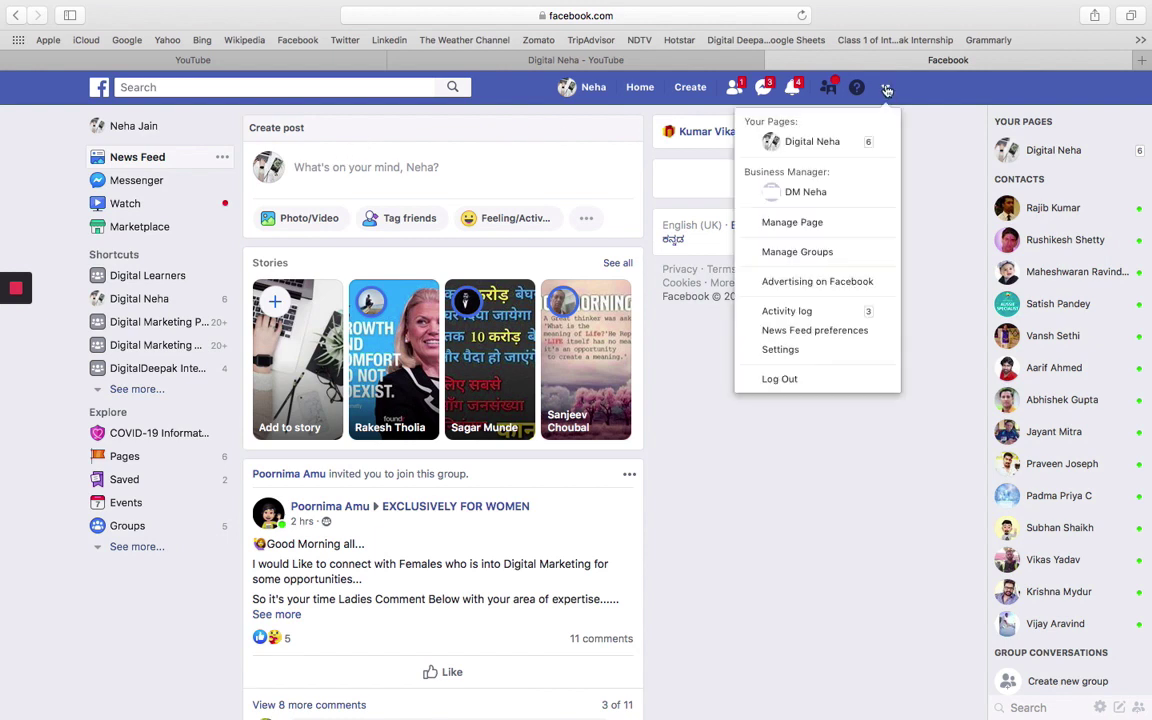
click(808, 283)
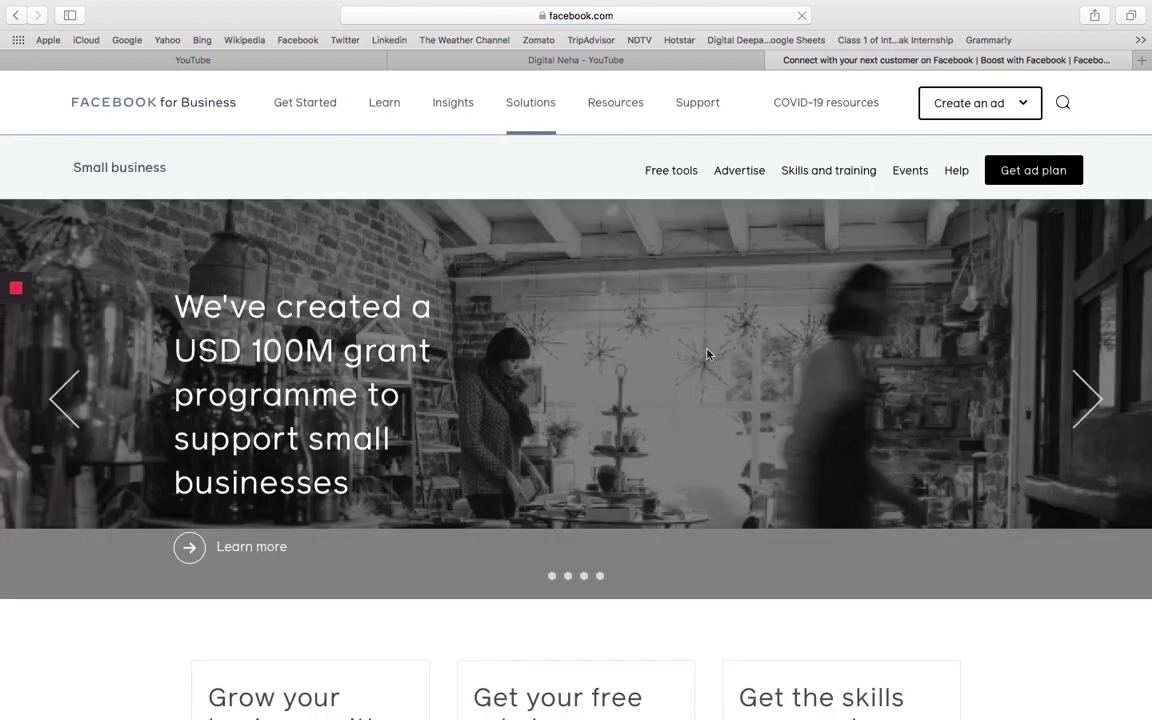
click(986, 103)
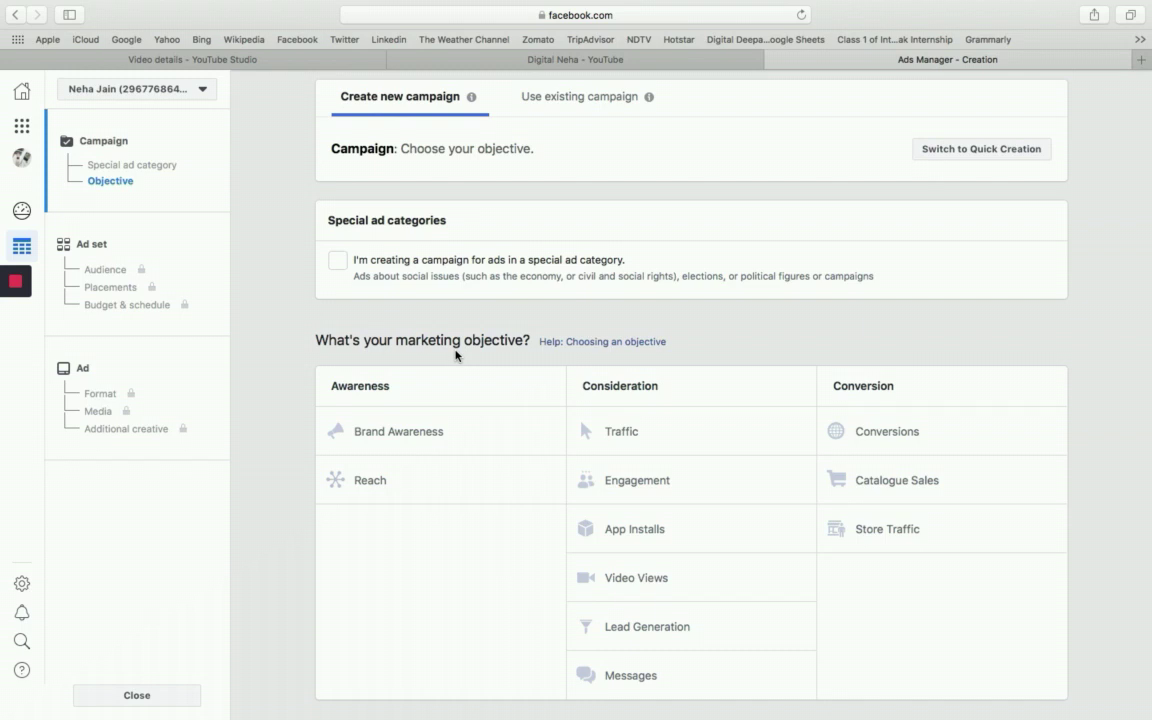
- Set the campaign objective to Video Views, name the campaign "youtu" and continue to the ad set
click(633, 580)
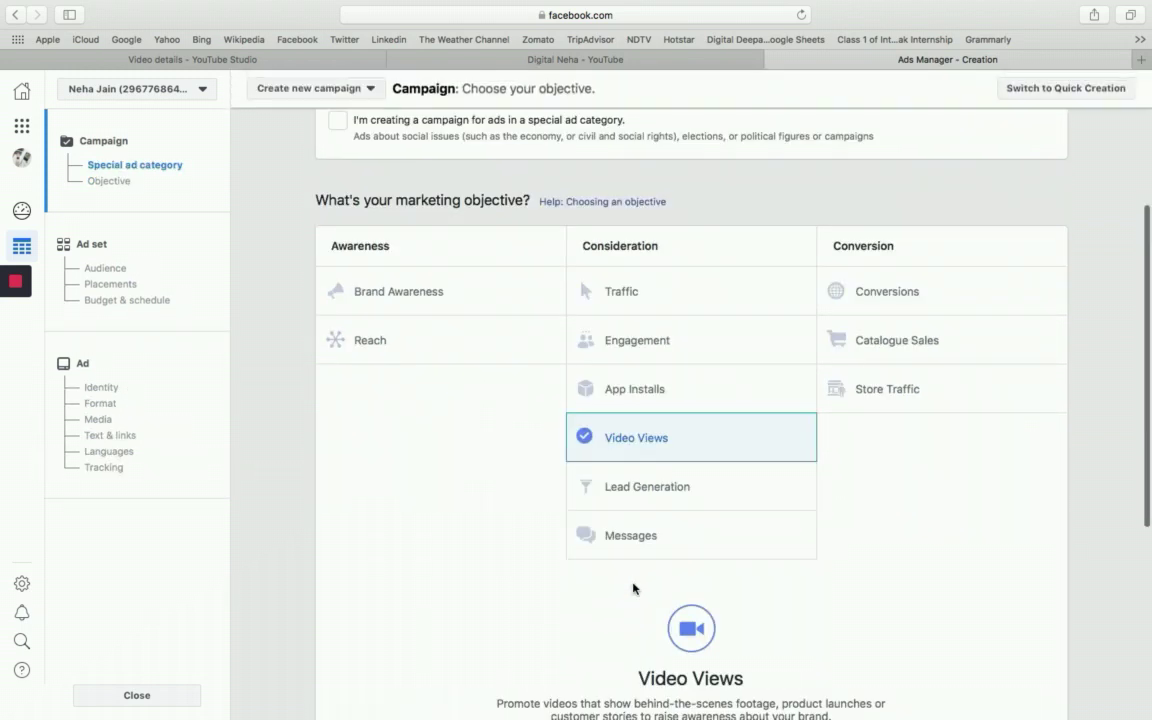
scroll(1148, 528, down, 6)
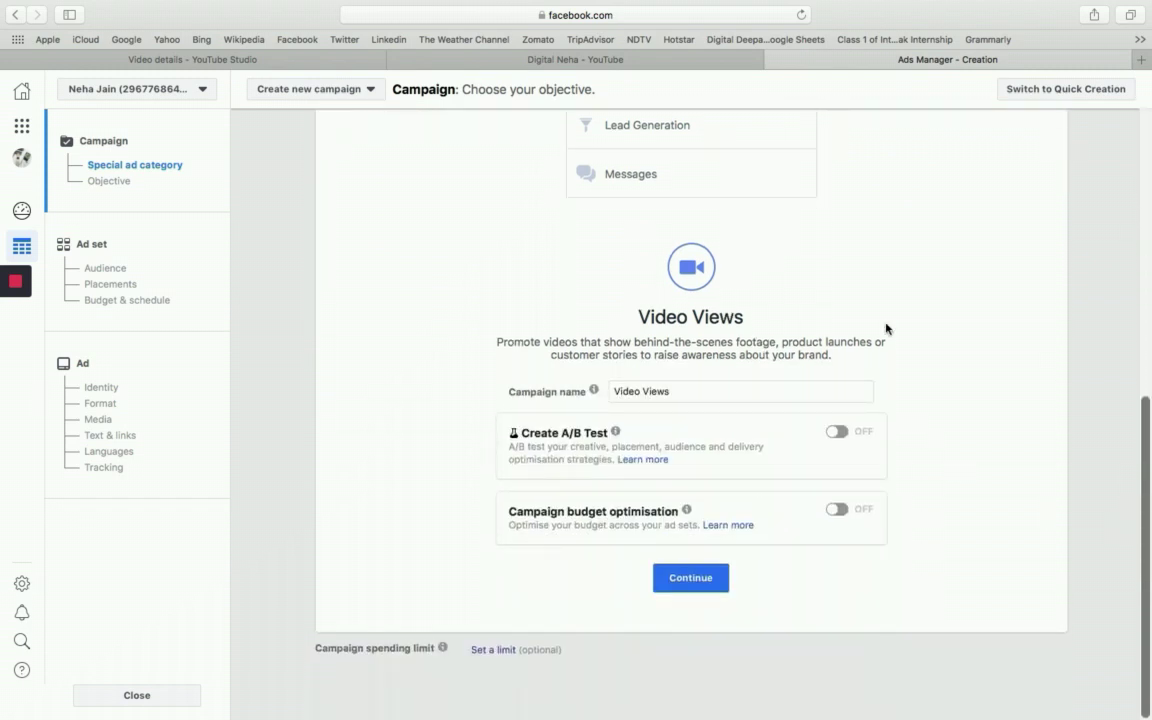
click(670, 391)
key(BackSpace)
key(BackSpace)
key(BackSpace)
key(BackSpace)
key(BackSpace)
key(BackSpace)
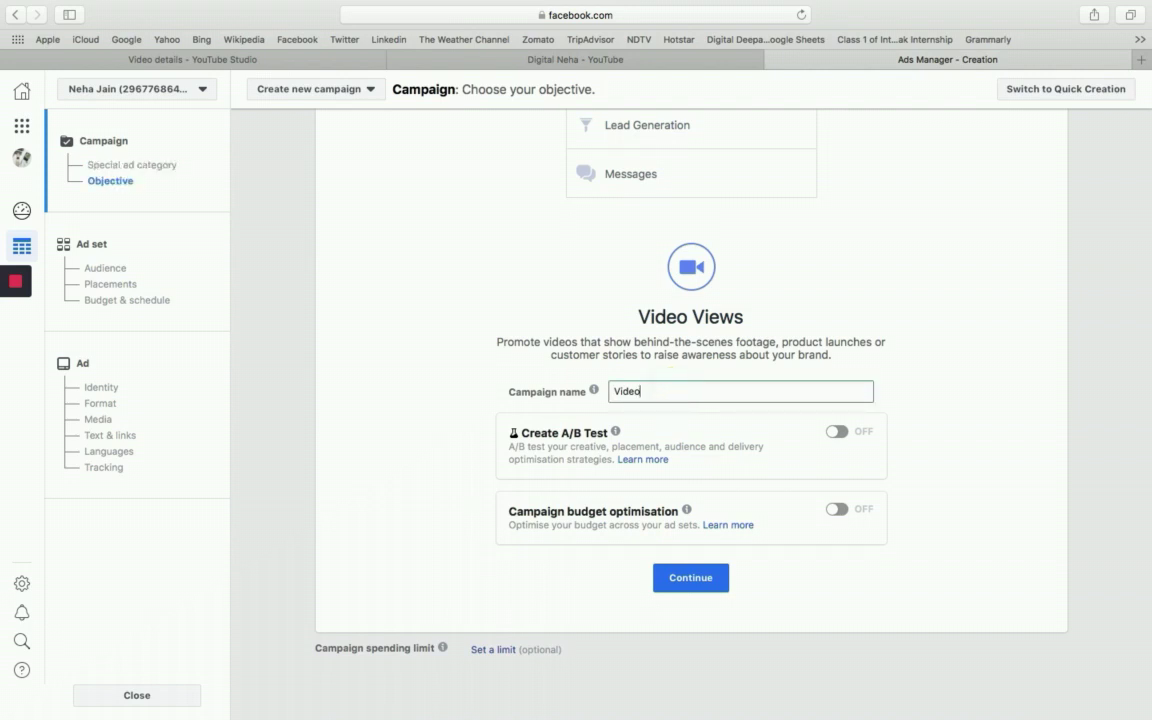
key(BackSpace)
key(BackSpace)
key(BackSpace)
key(BackSpace)
key(BackSpace)
text(youtu)
mouse_move(618, 440)
click(694, 579)
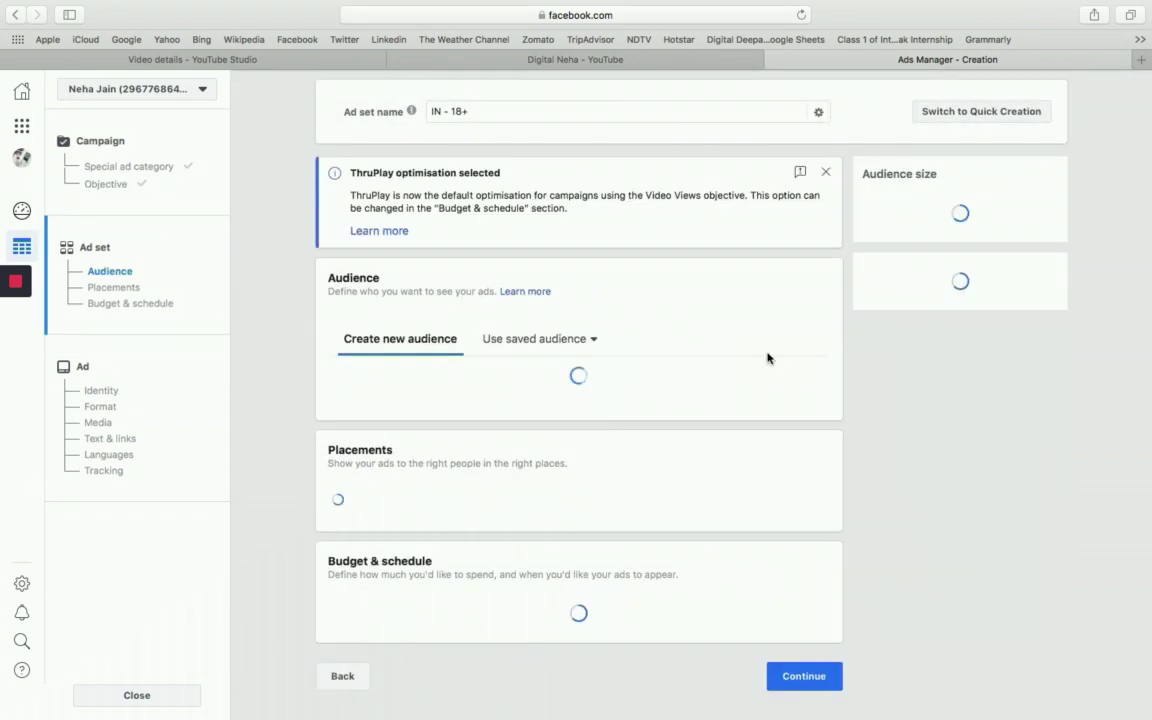
- Rename the ad set as "youtube"
click(473, 113)
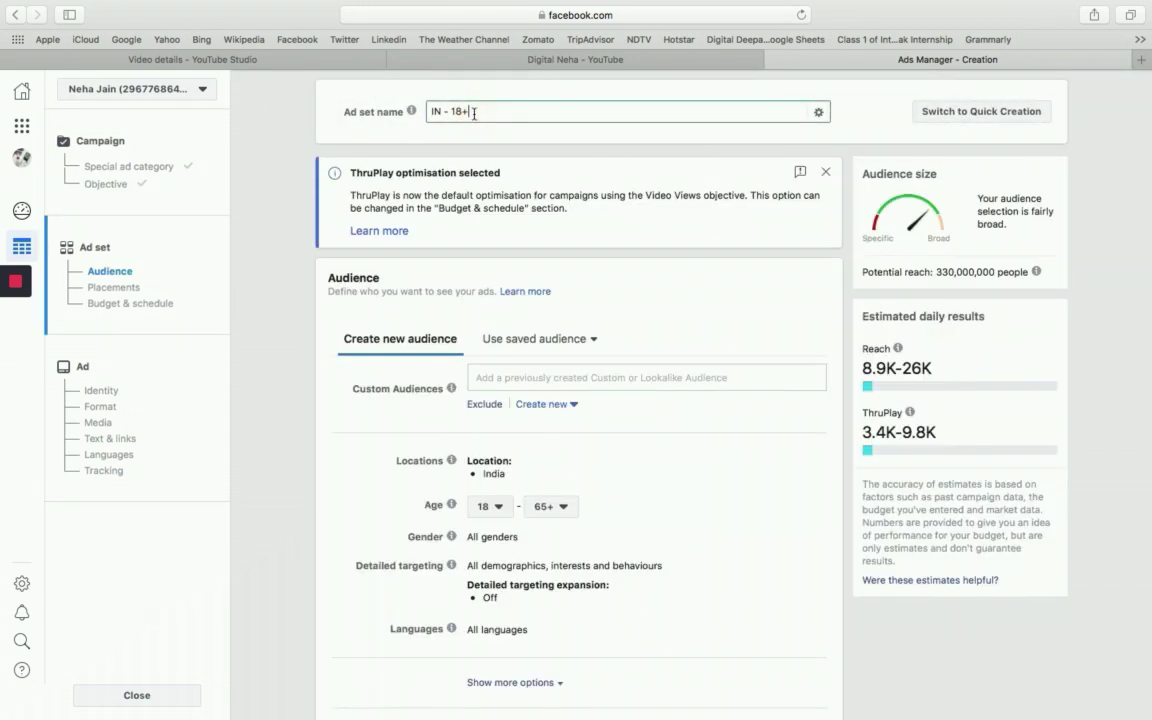
key(BackSpace)
key(BackSpace)
key(BackSpace)
key(BackSpace)
key(BackSpace)
key(BackSpace)
key(BackSpace)
key(BackSpace)
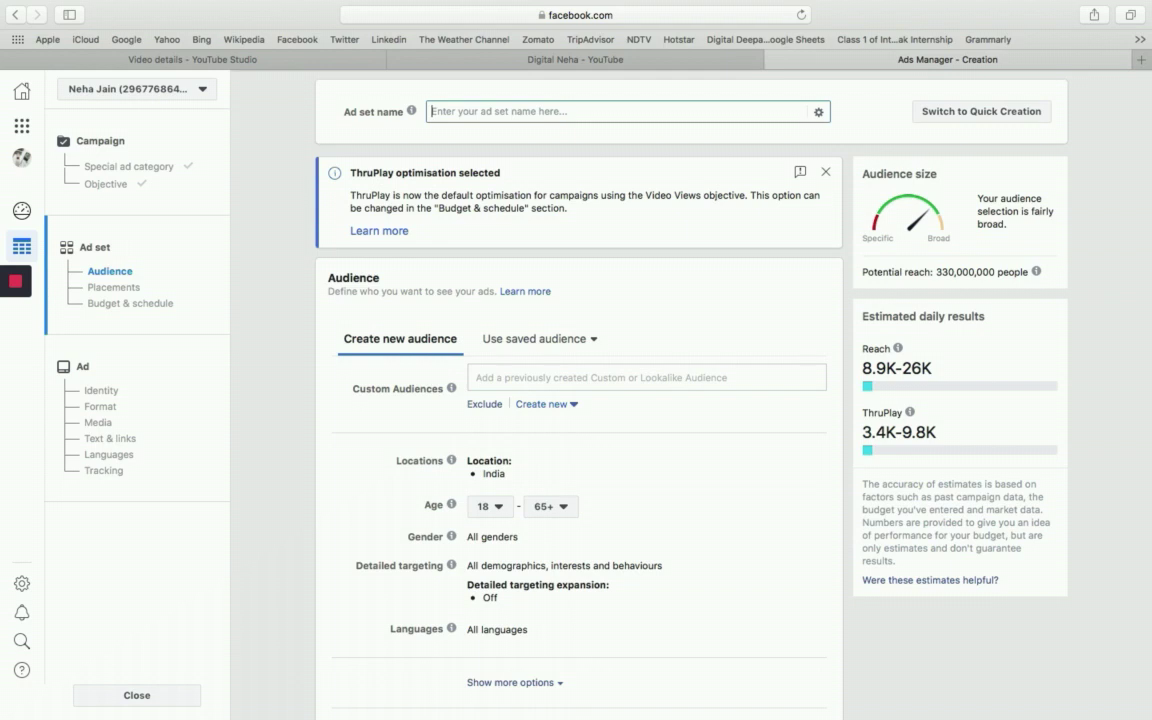
text(youtube)
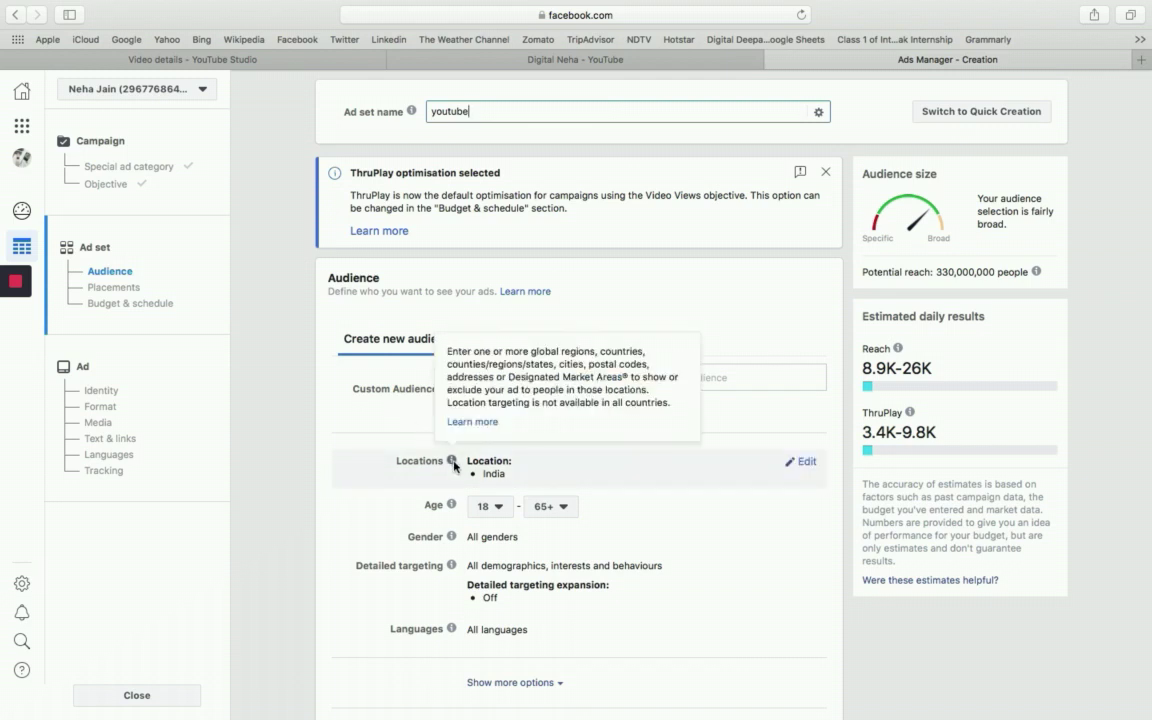
- Set the new audience's maximum age to 30
click(563, 507)
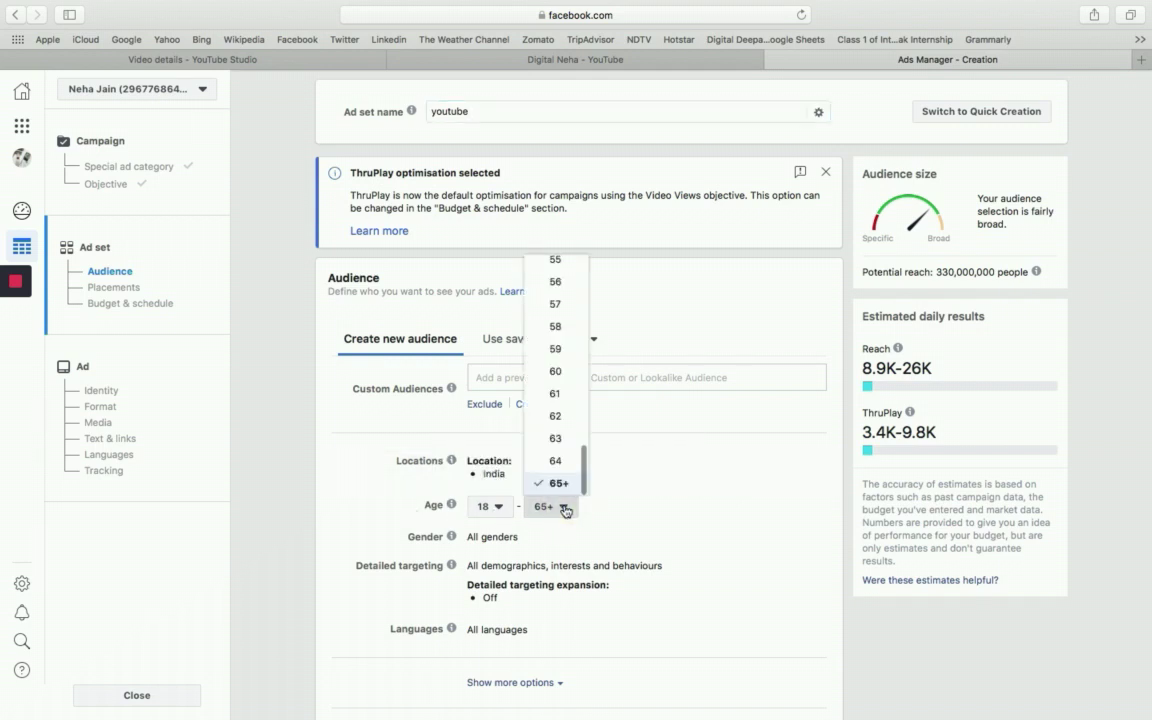
drag(584, 482, 589, 326)
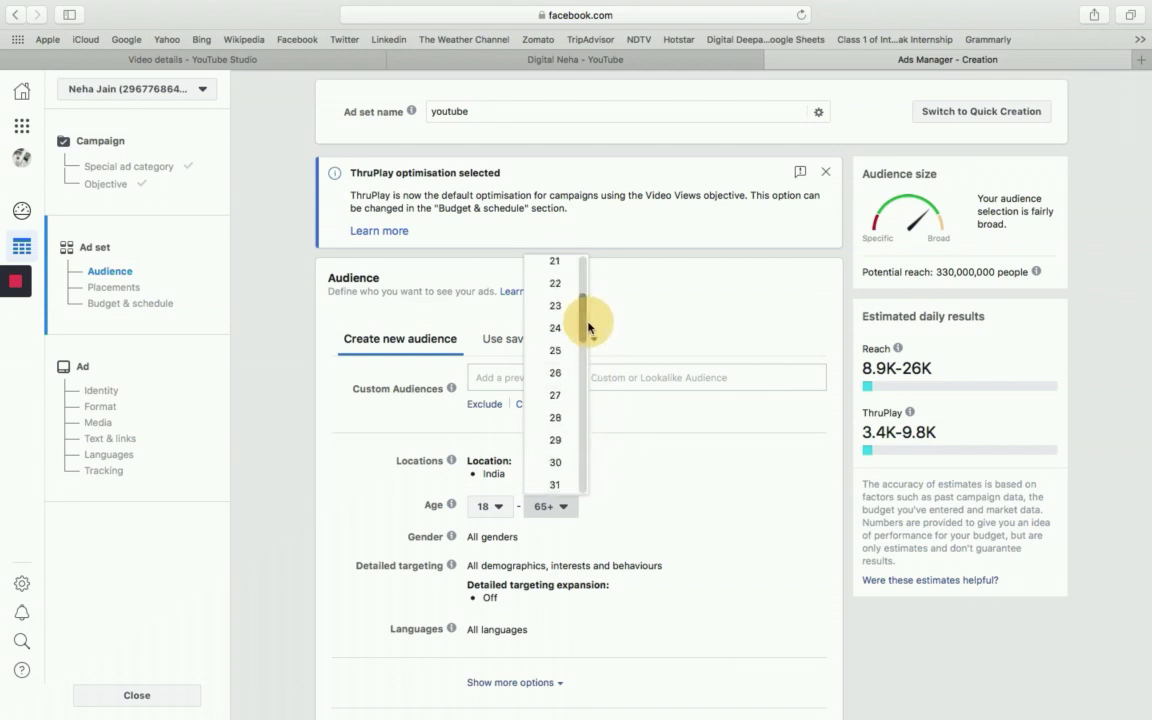
click(555, 462)
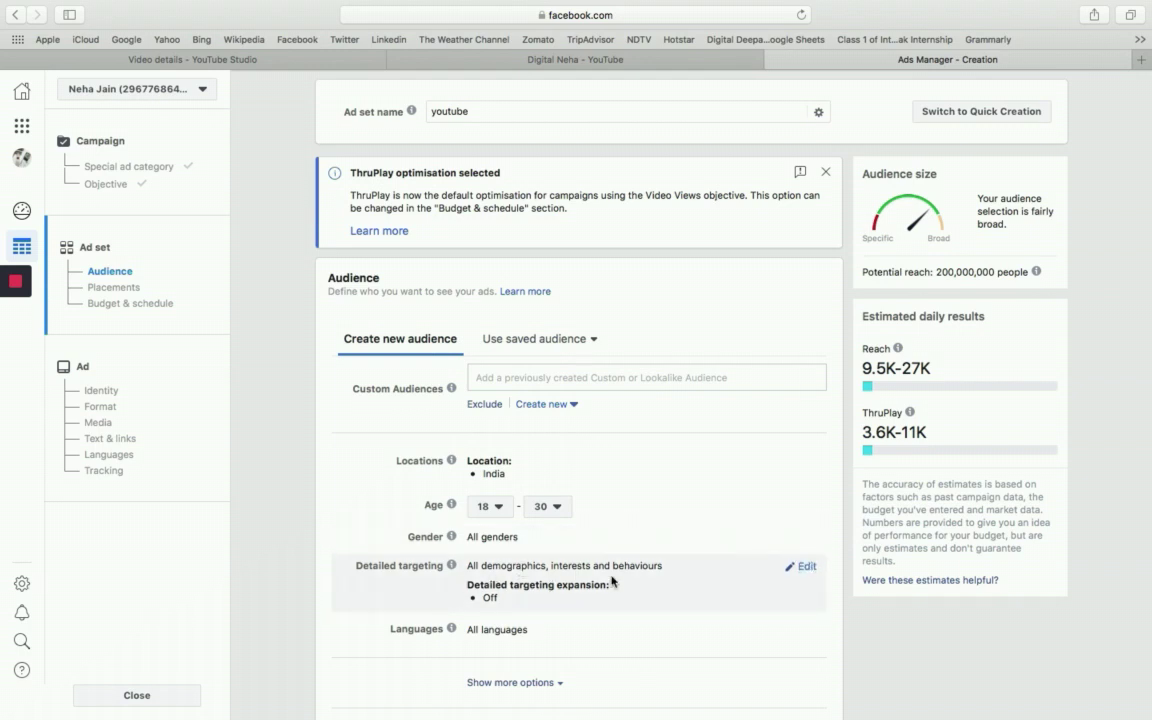
- Add the Digital marketing interest to the audience's detailed targeting
click(807, 567)
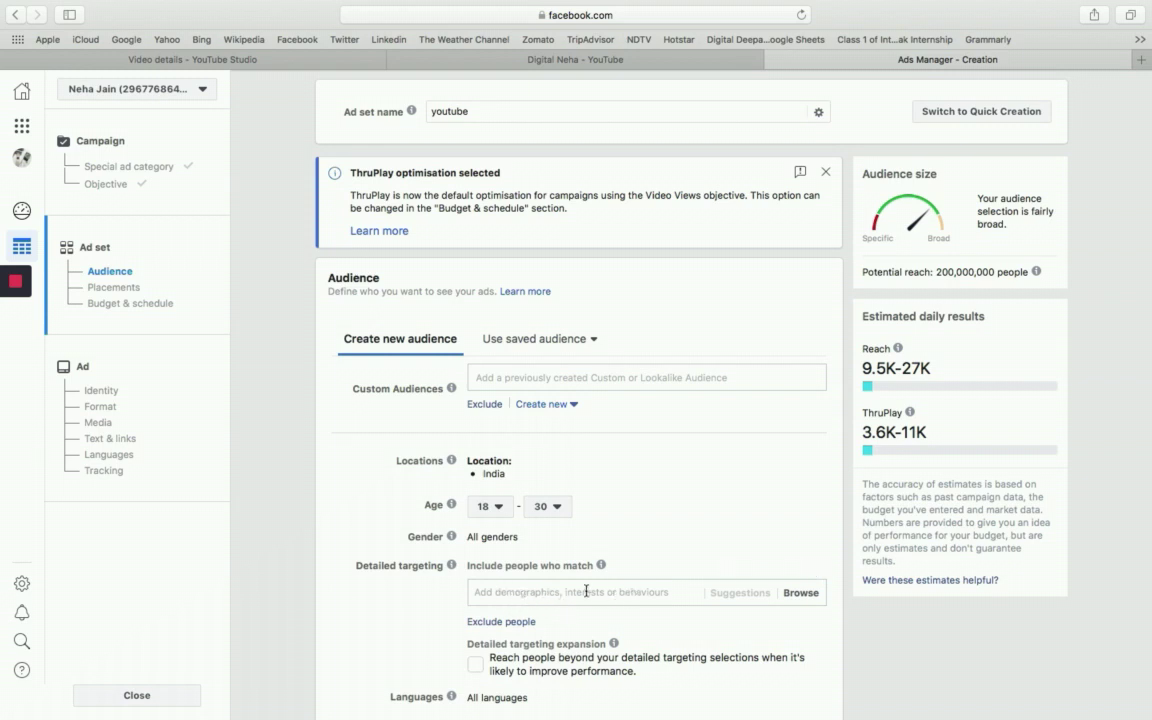
click(556, 593)
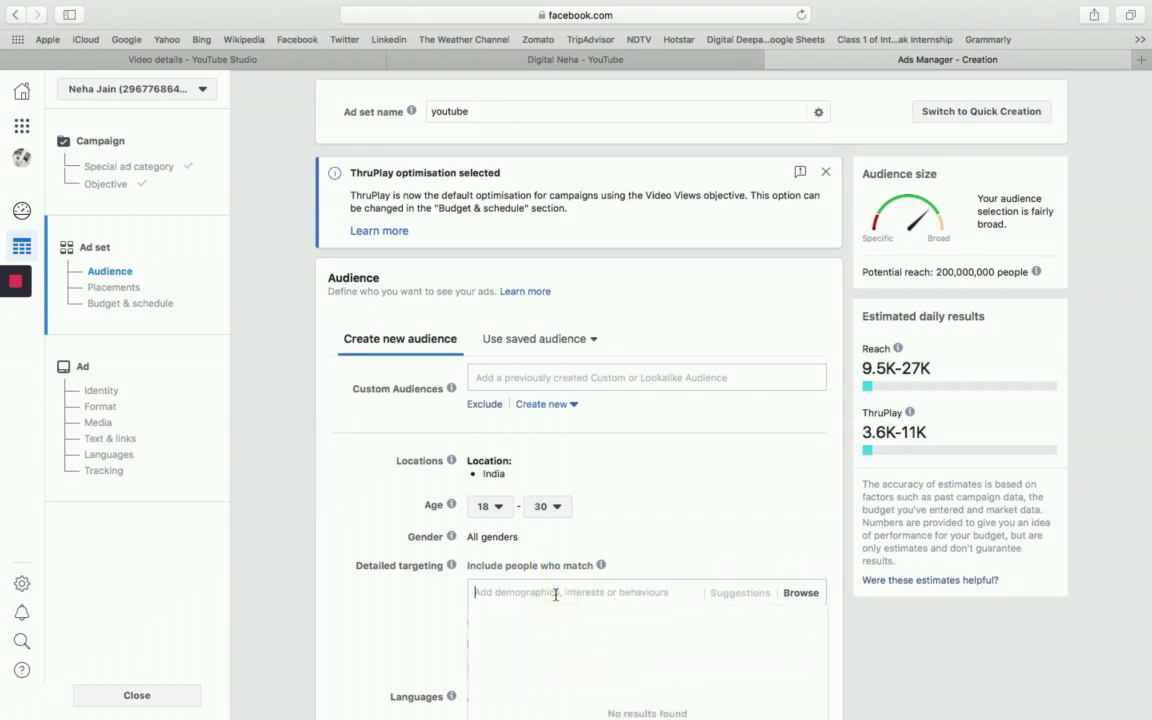
text(Digital )
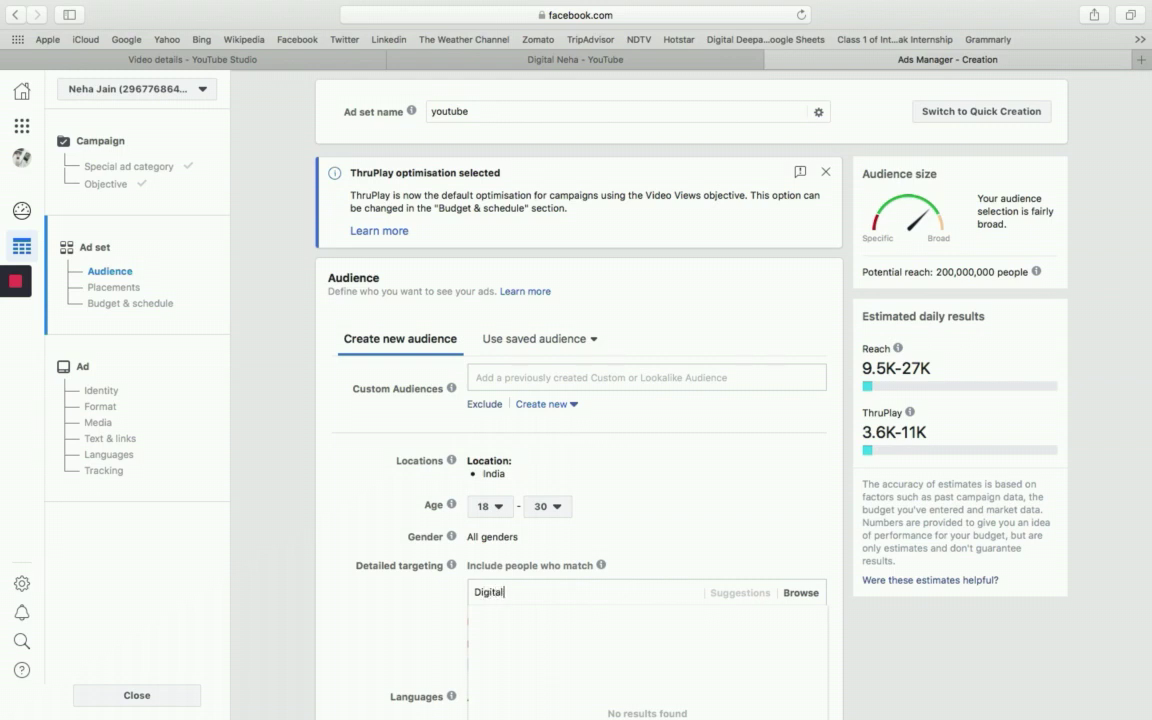
text(Marketing)
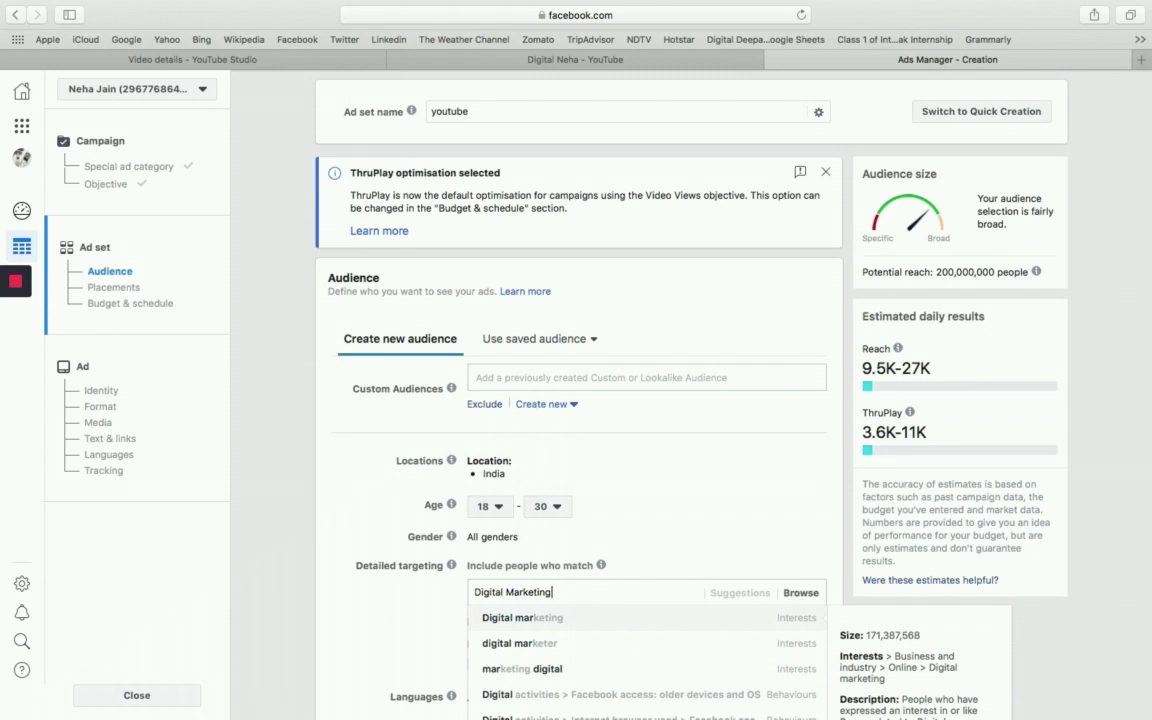
click(528, 619)
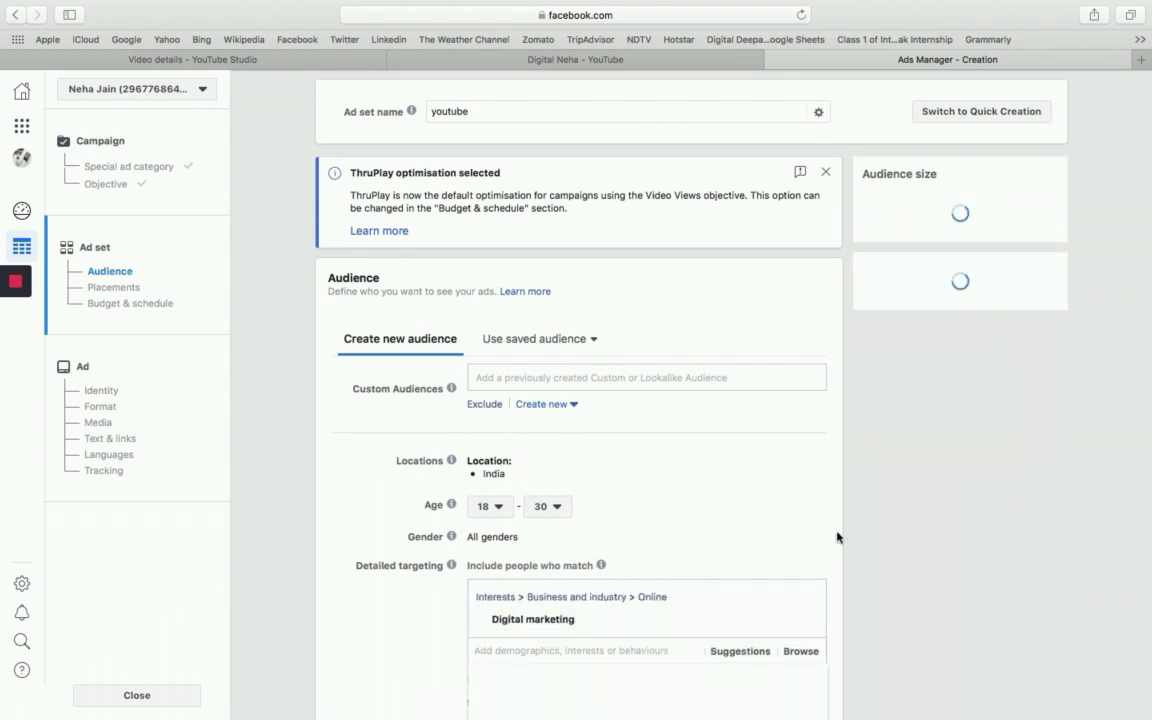
- Limit the audience's languages to English (All) and save the audience under its suggested name
scroll(836, 537, down, 1)
scroll(752, 477, down, 10)
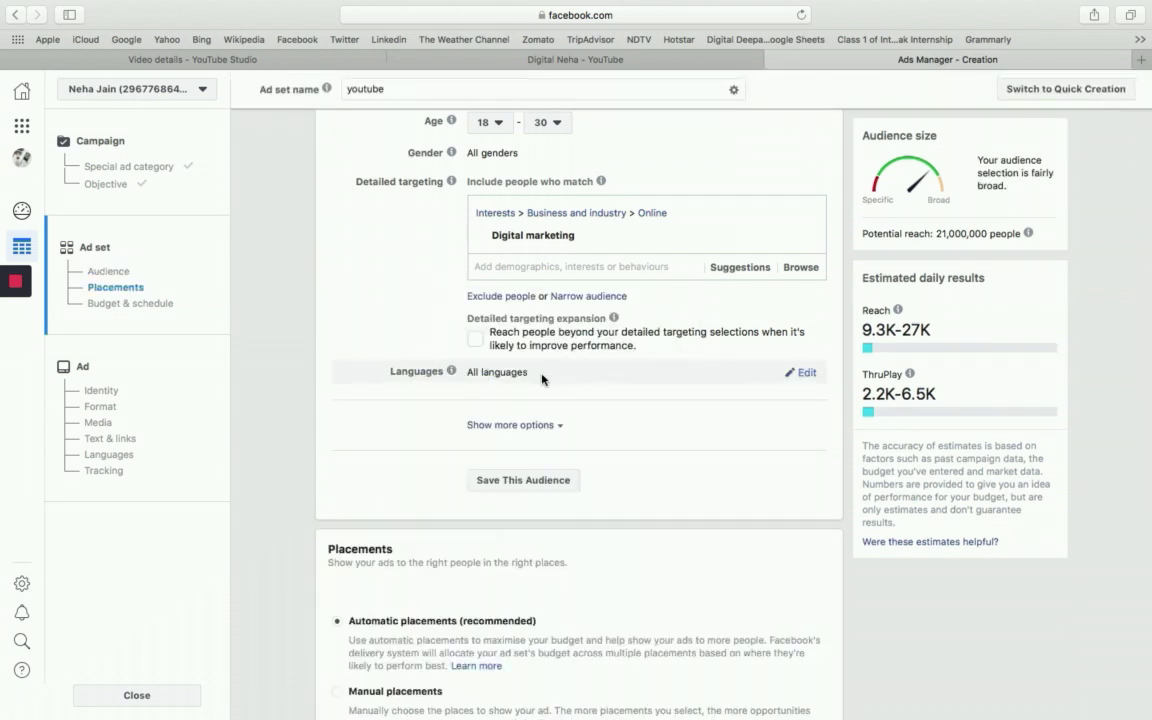
click(803, 373)
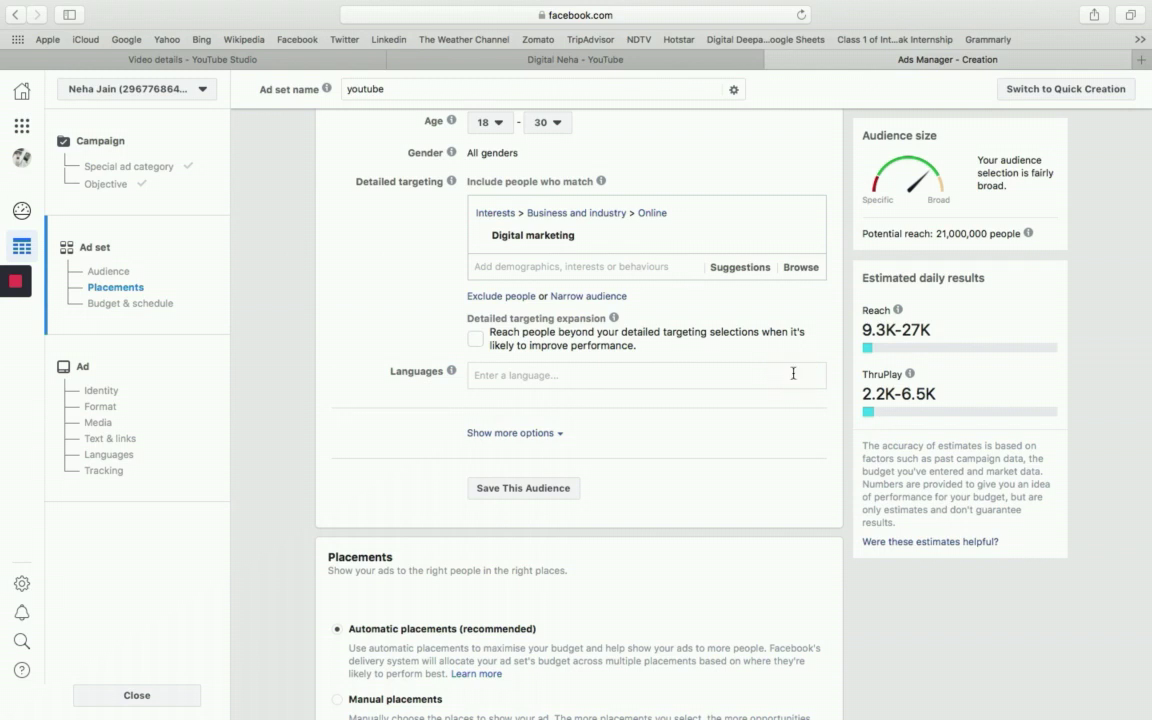
click(627, 377)
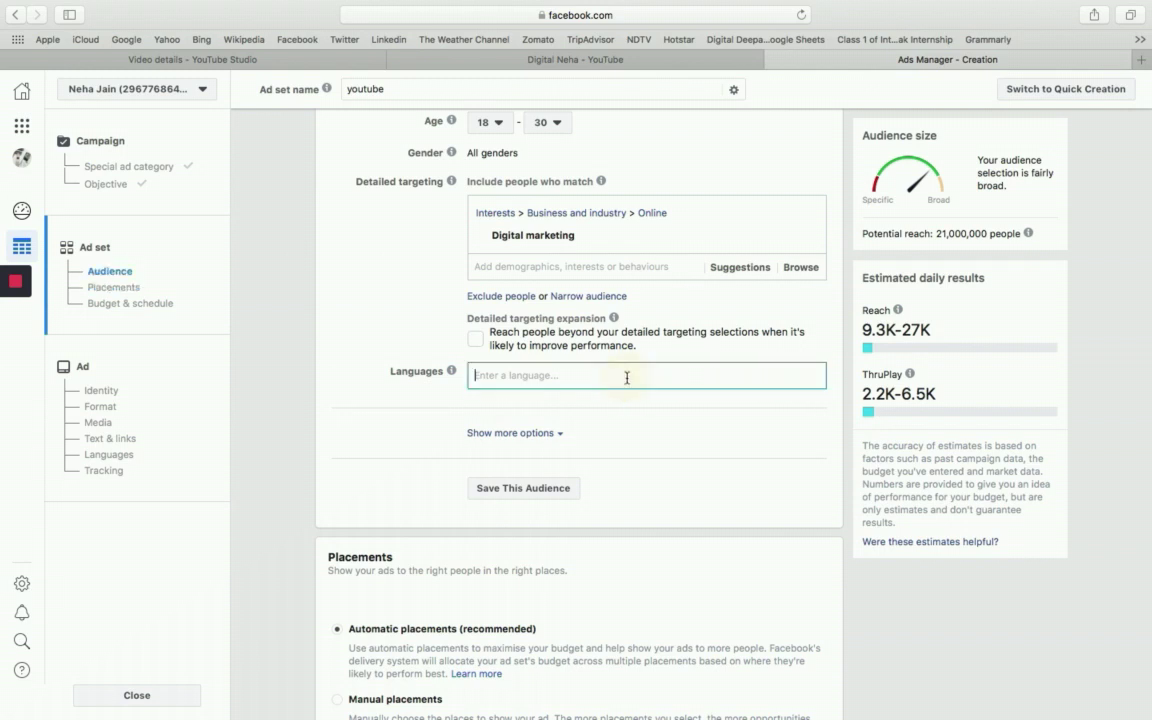
text(en)
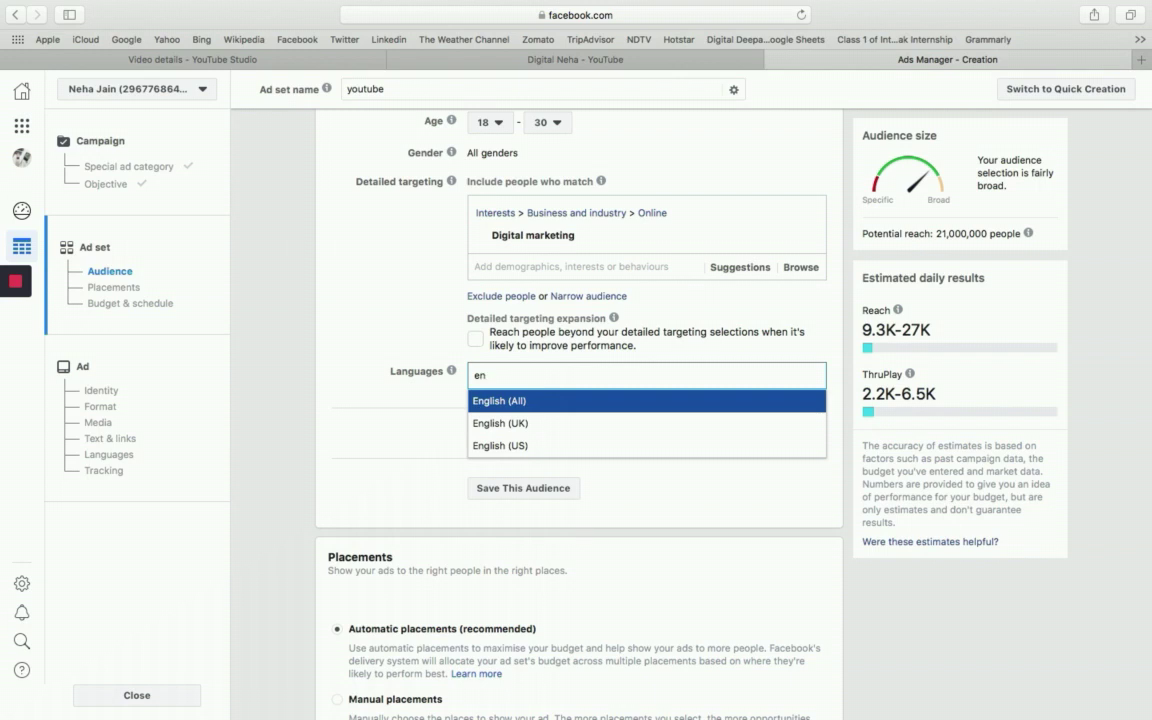
click(563, 404)
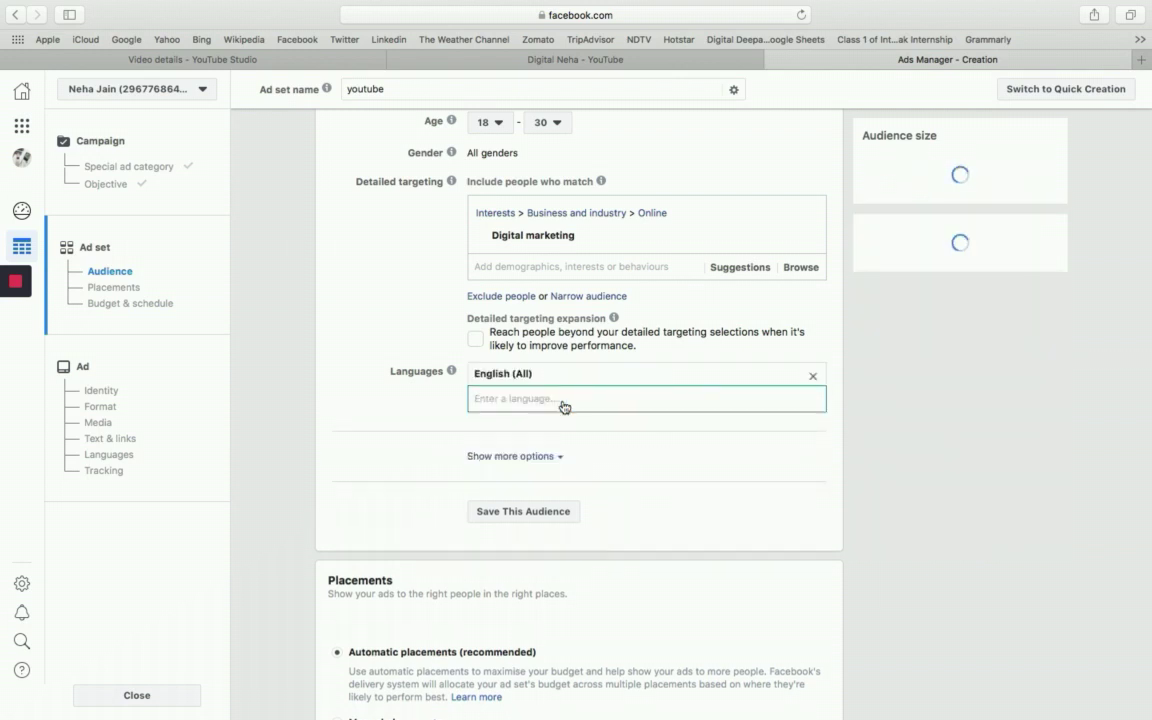
click(508, 513)
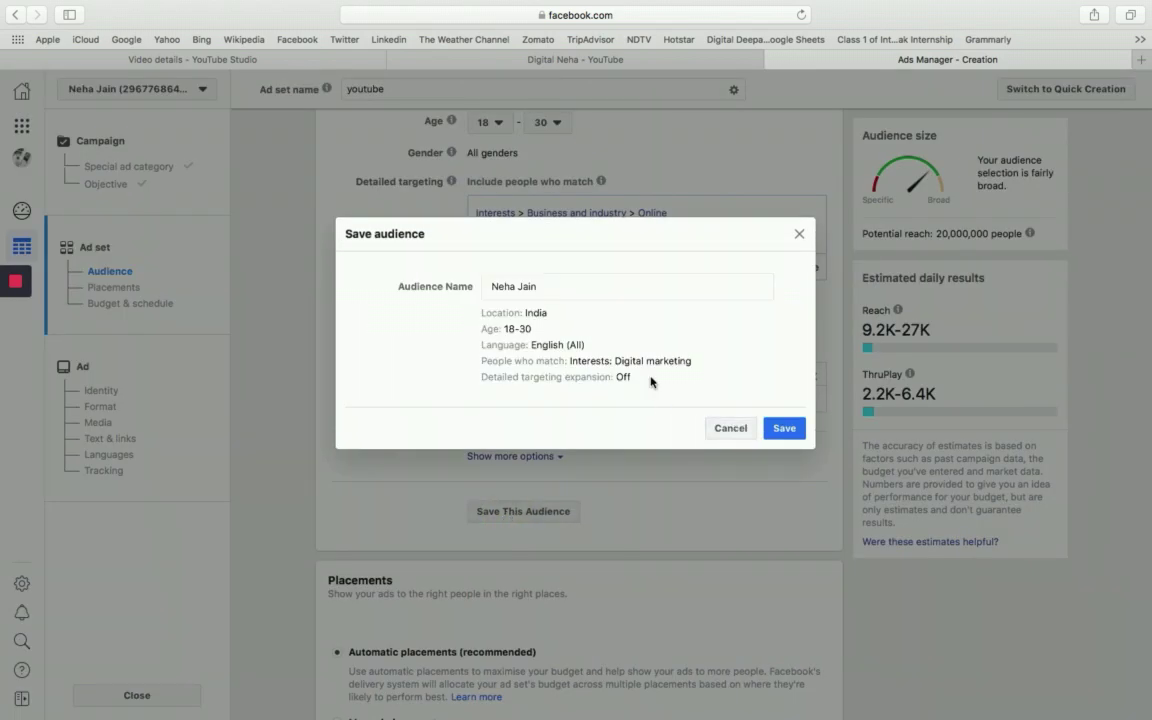
click(783, 430)
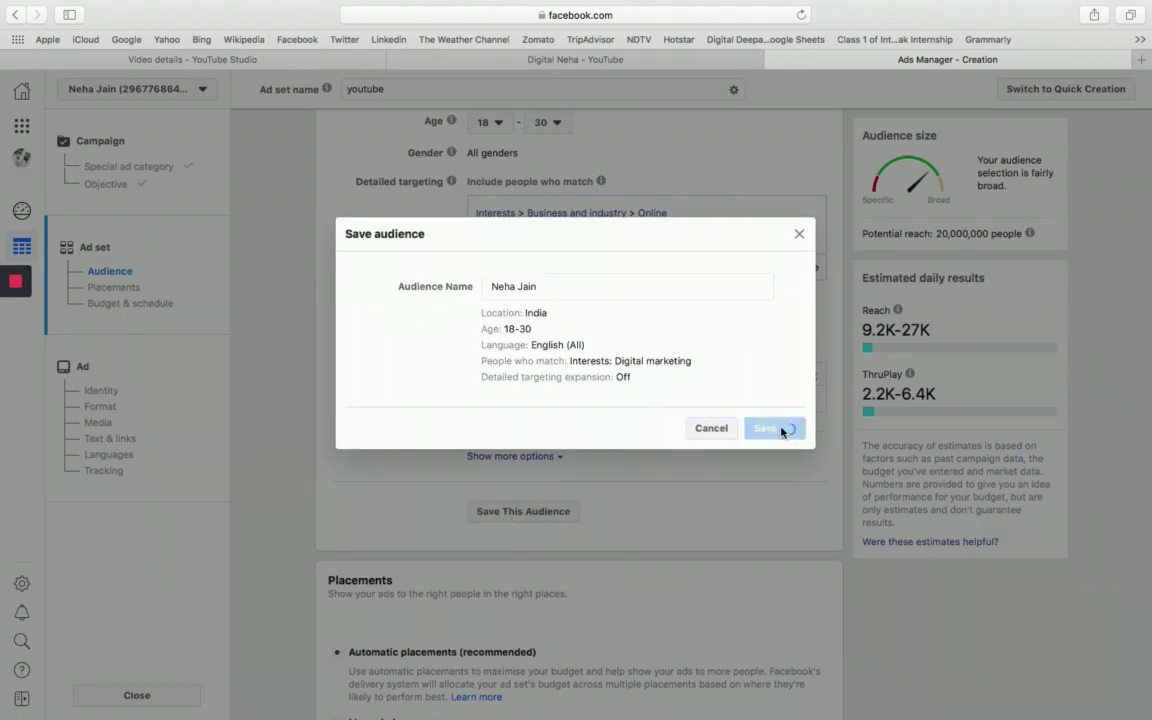
- Switch the ad set to manual placements and exclude the Audience Network, Instagram and Messenger platforms
scroll(600, 430, up, 5)
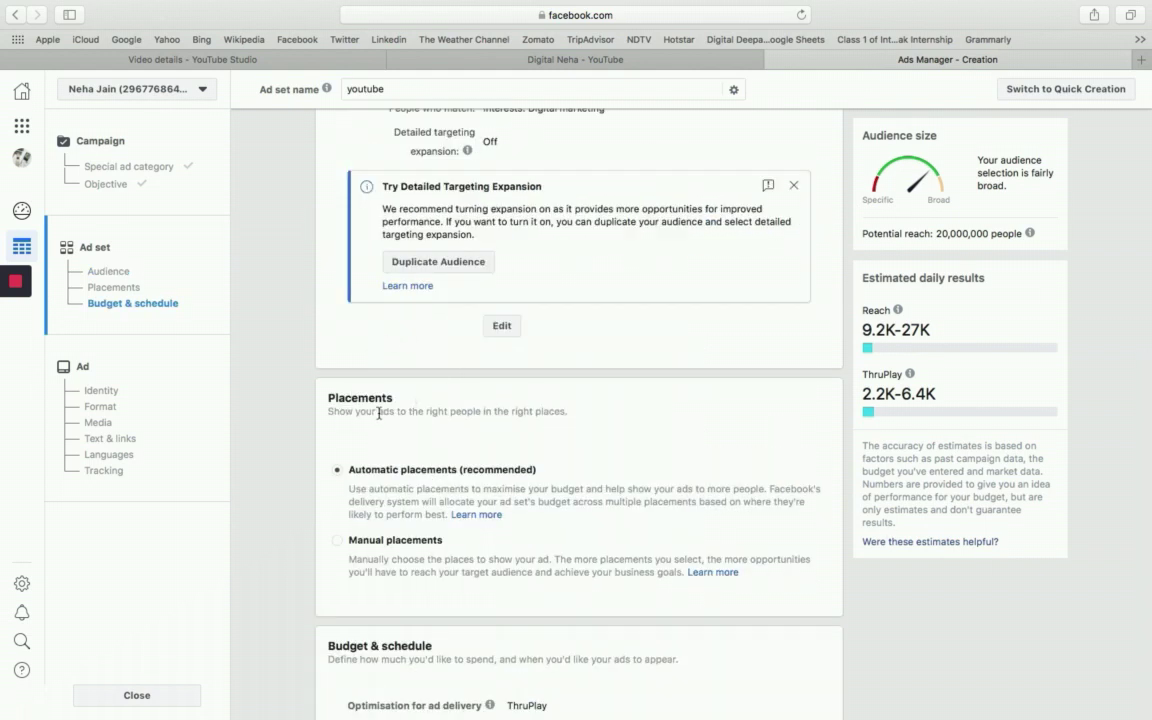
click(339, 543)
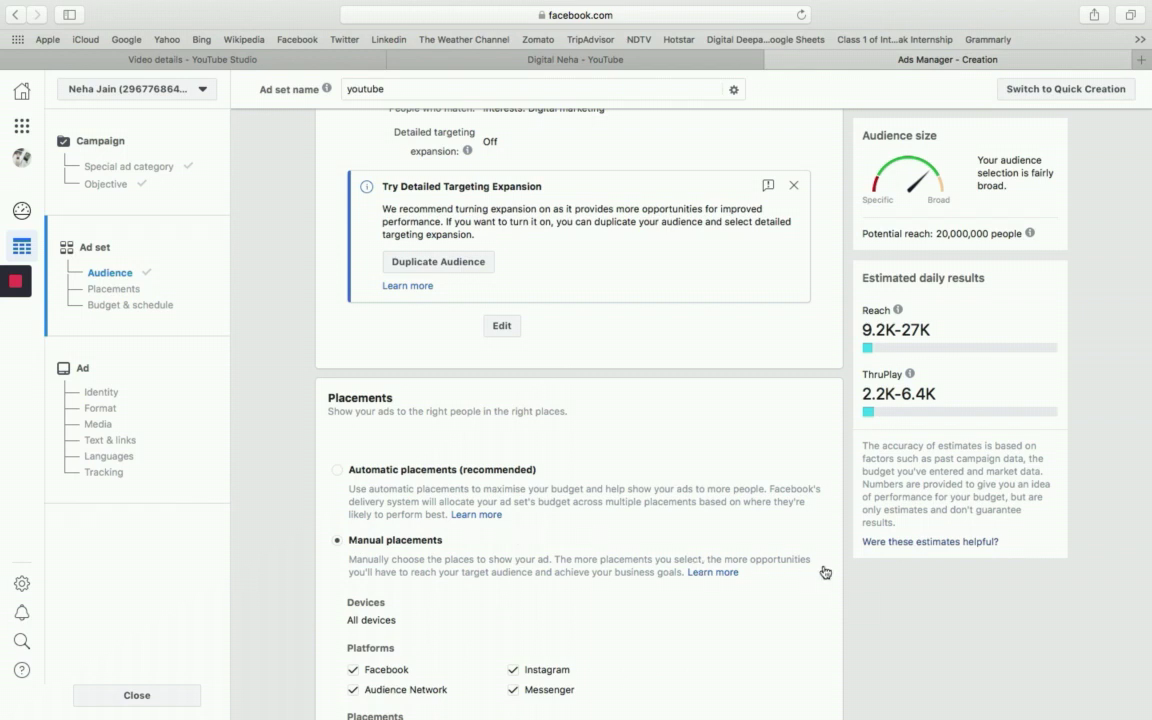
scroll(822, 565, down, 1)
scroll(822, 565, down, 8)
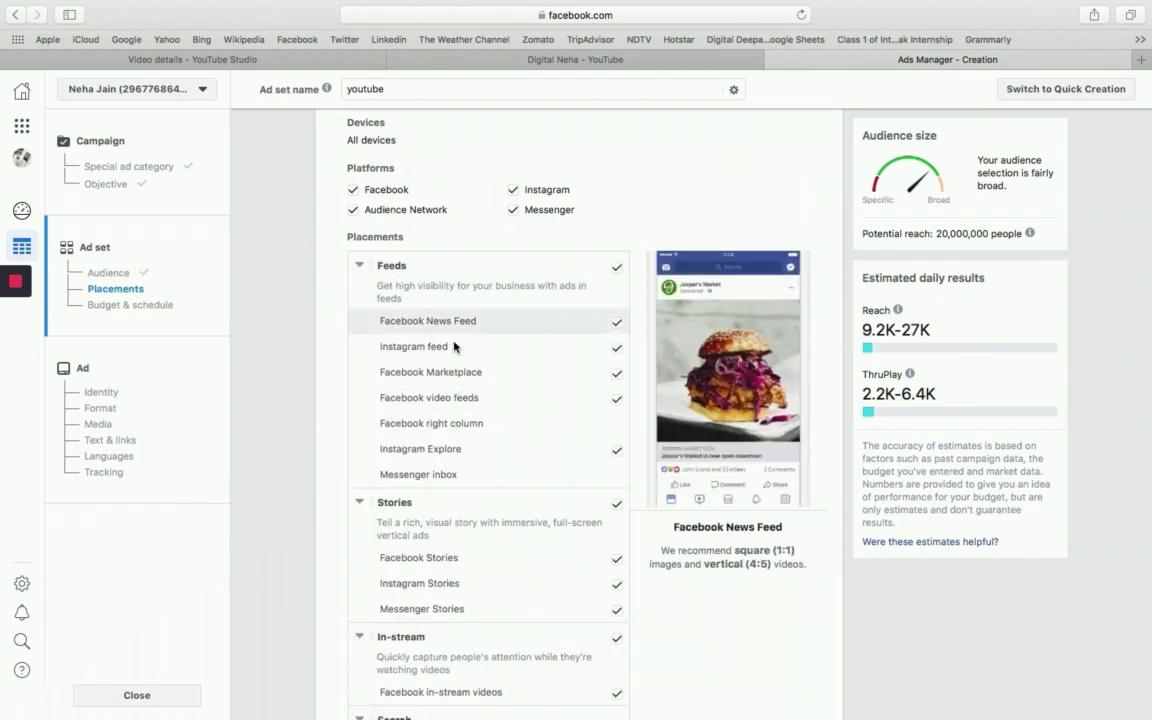
click(353, 210)
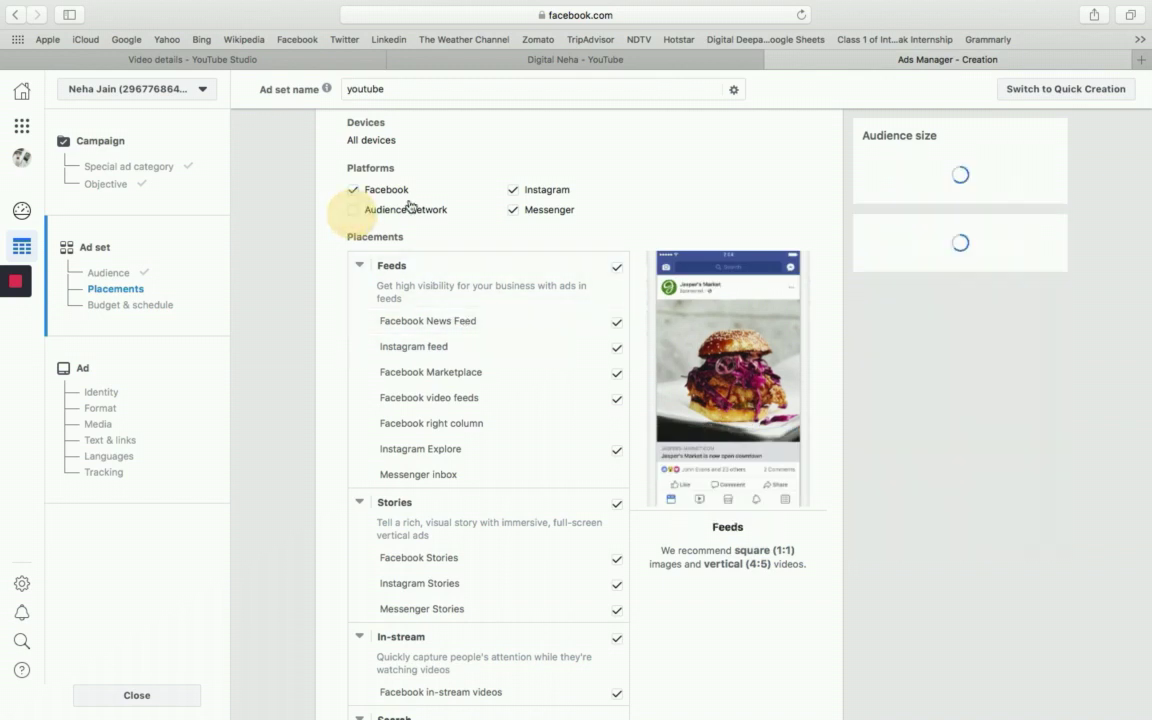
click(512, 191)
click(513, 210)
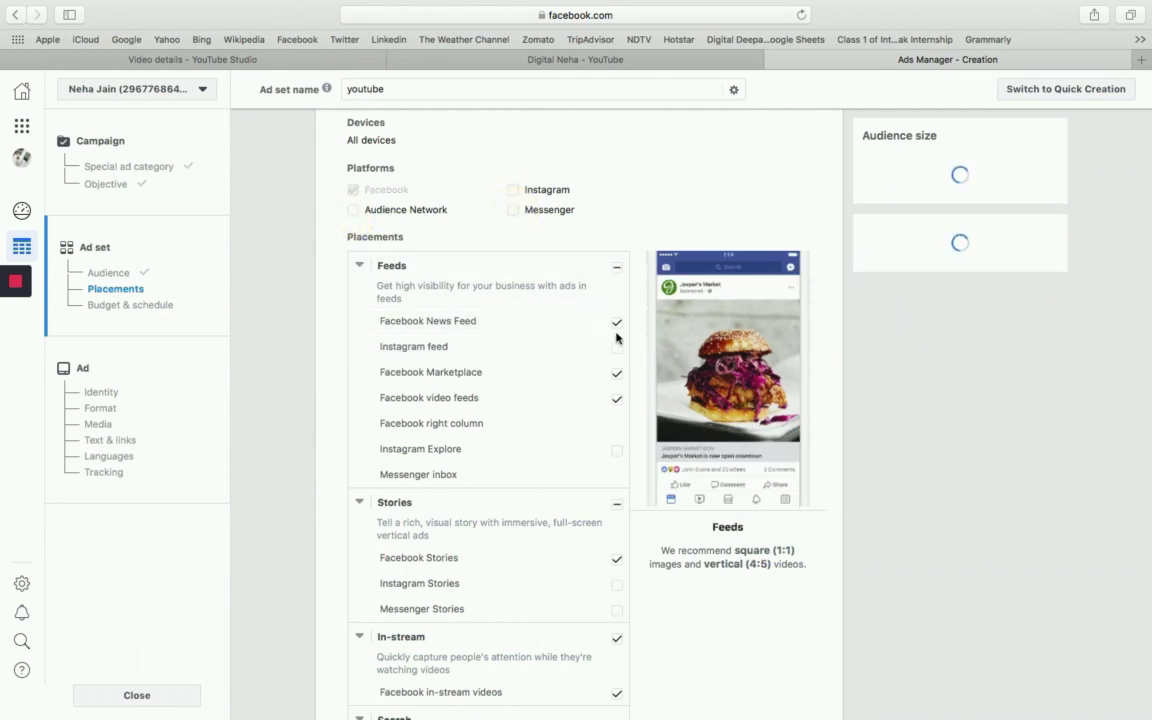
- Exclude Facebook Marketplace, video feeds, Stories, in-stream and in-article placements, keeping only Facebook News Feed
click(615, 377)
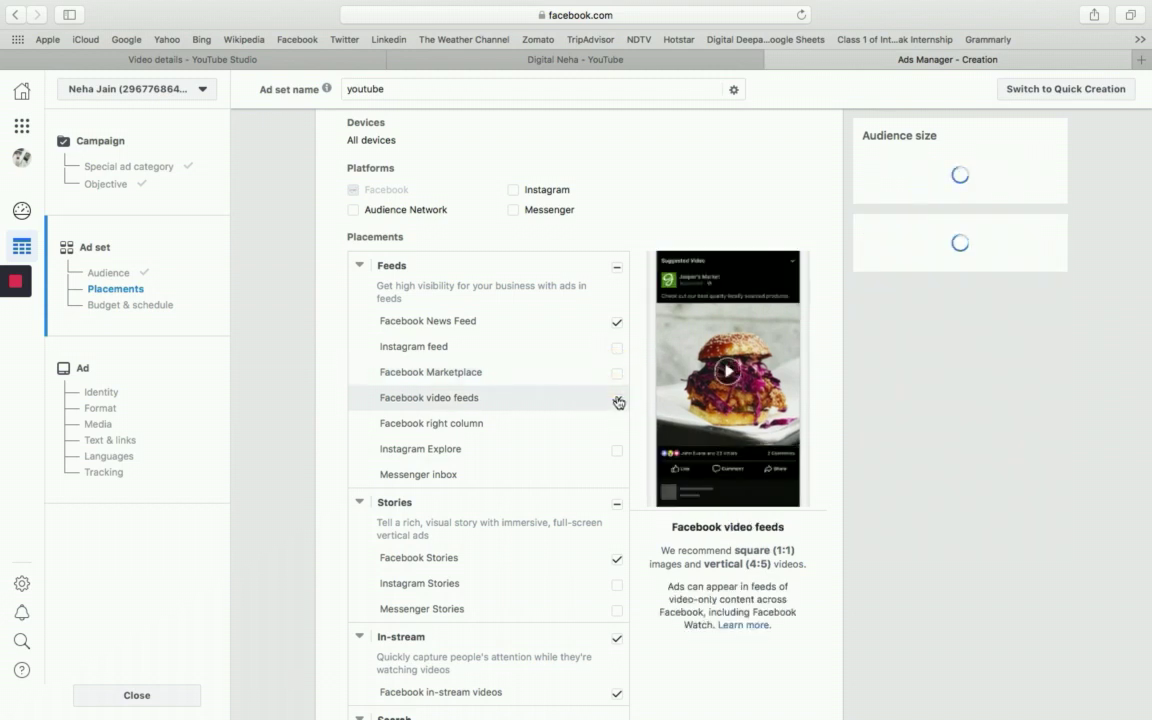
click(616, 558)
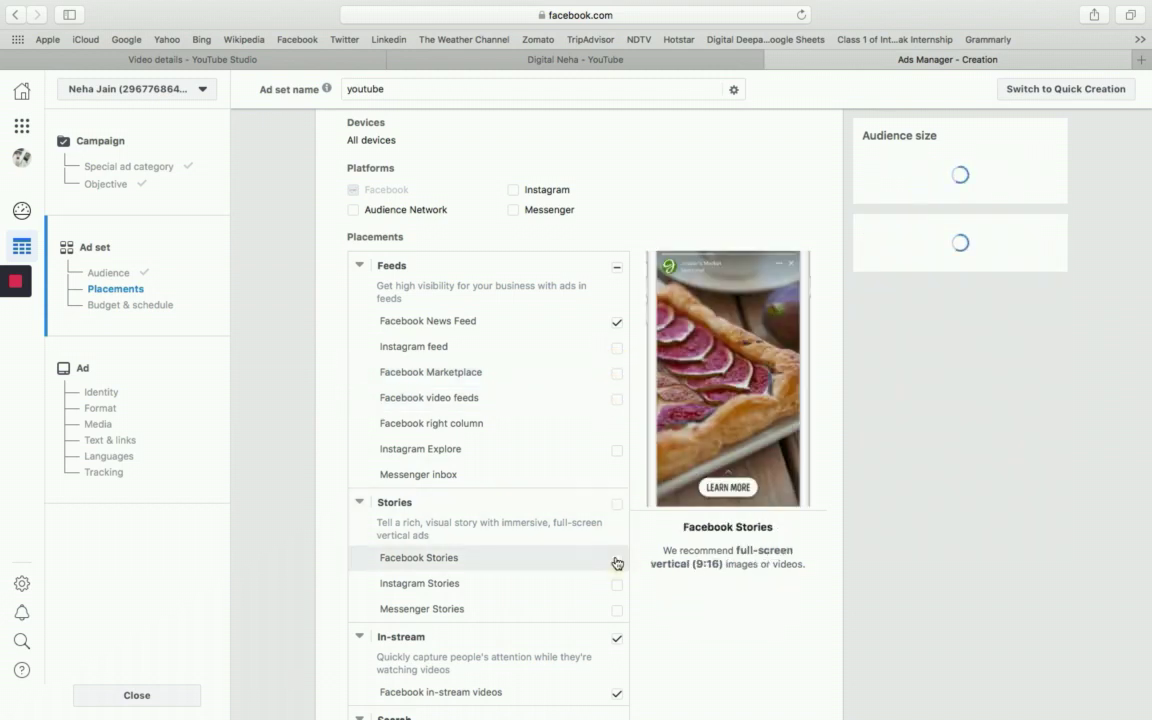
scroll(616, 556, down, 1)
scroll(616, 552, down, 5)
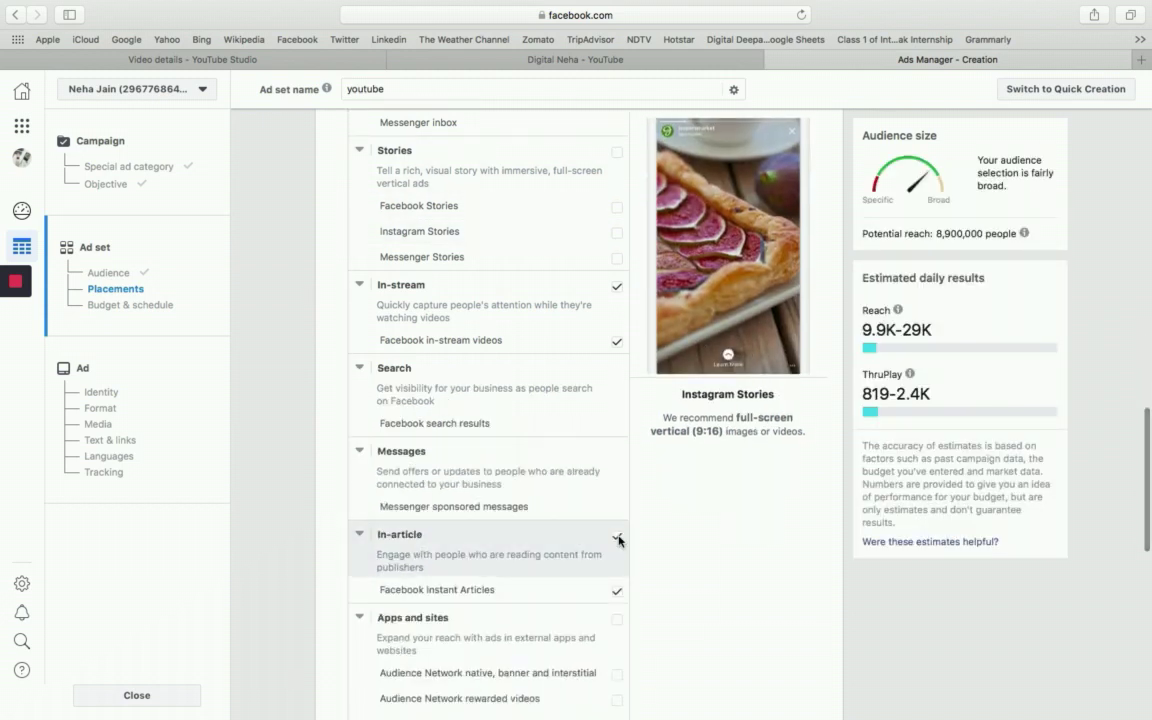
click(617, 287)
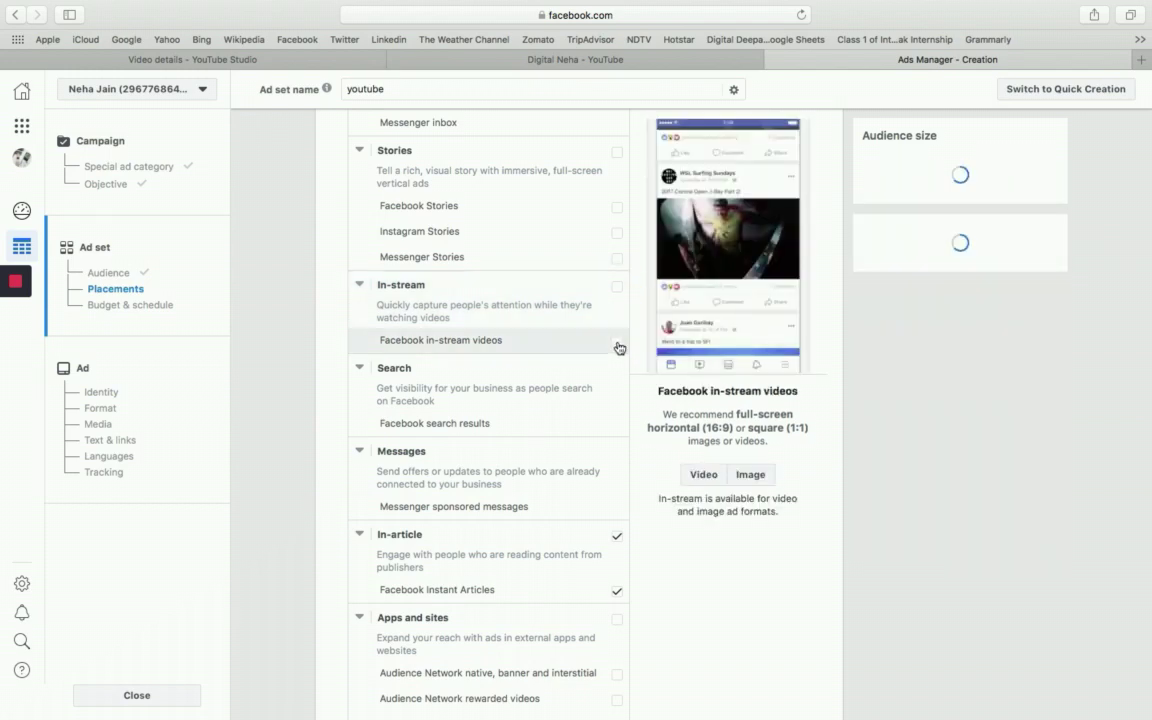
click(618, 342)
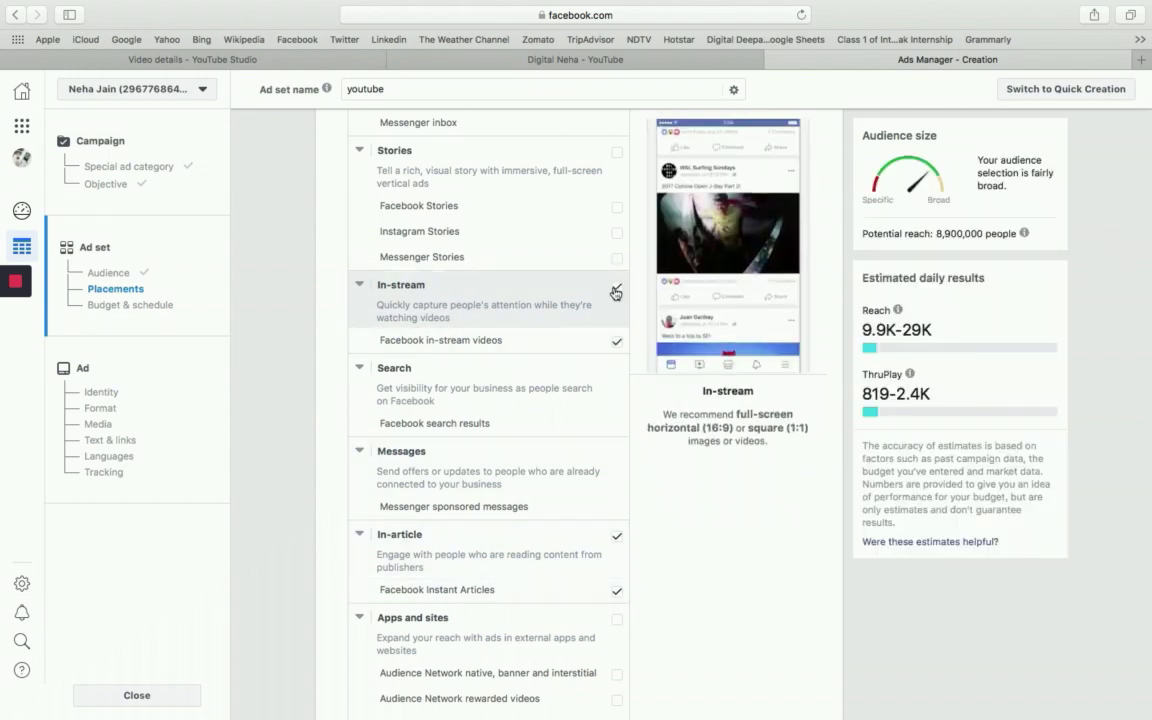
click(615, 291)
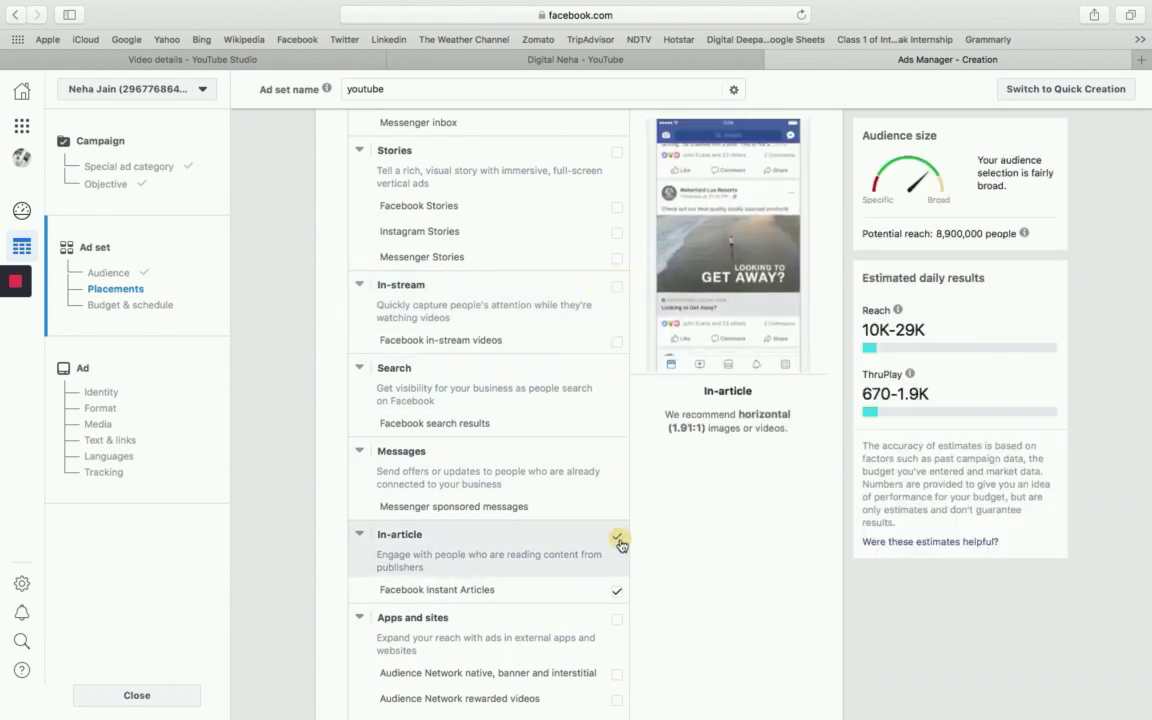
click(617, 537)
- Limit the ad set's manual placements to Desktop devices by excluding Mobile
scroll(699, 625, down, 4)
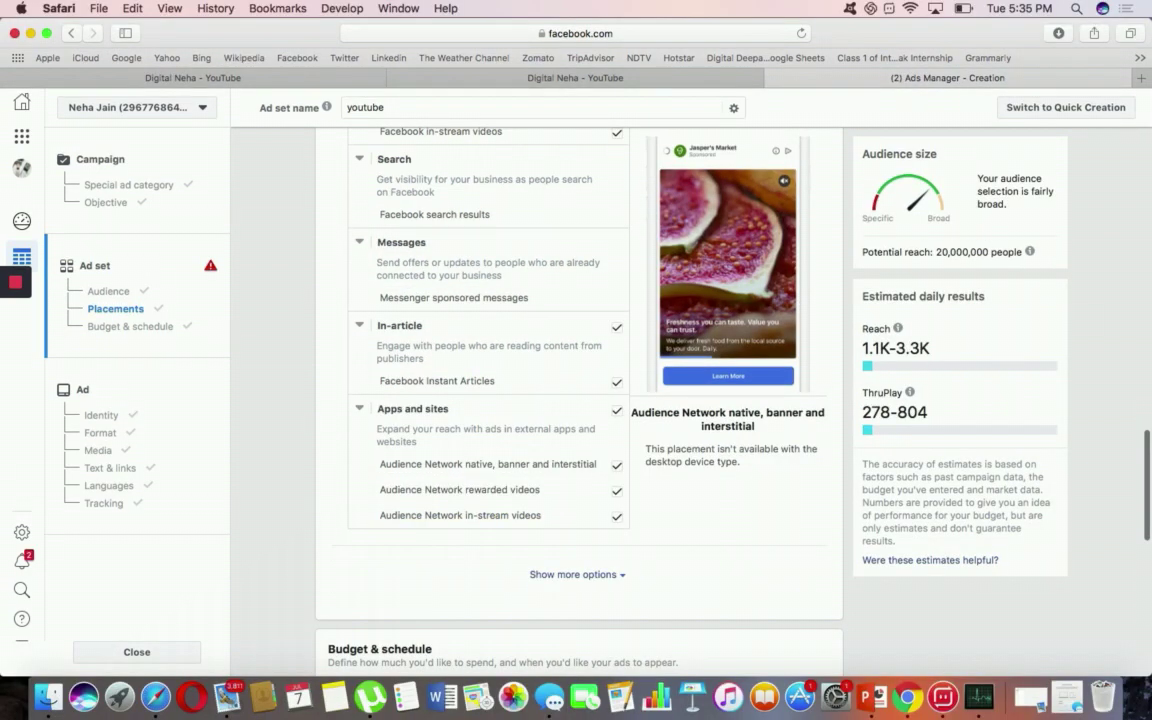
scroll(575, 400, up, 10)
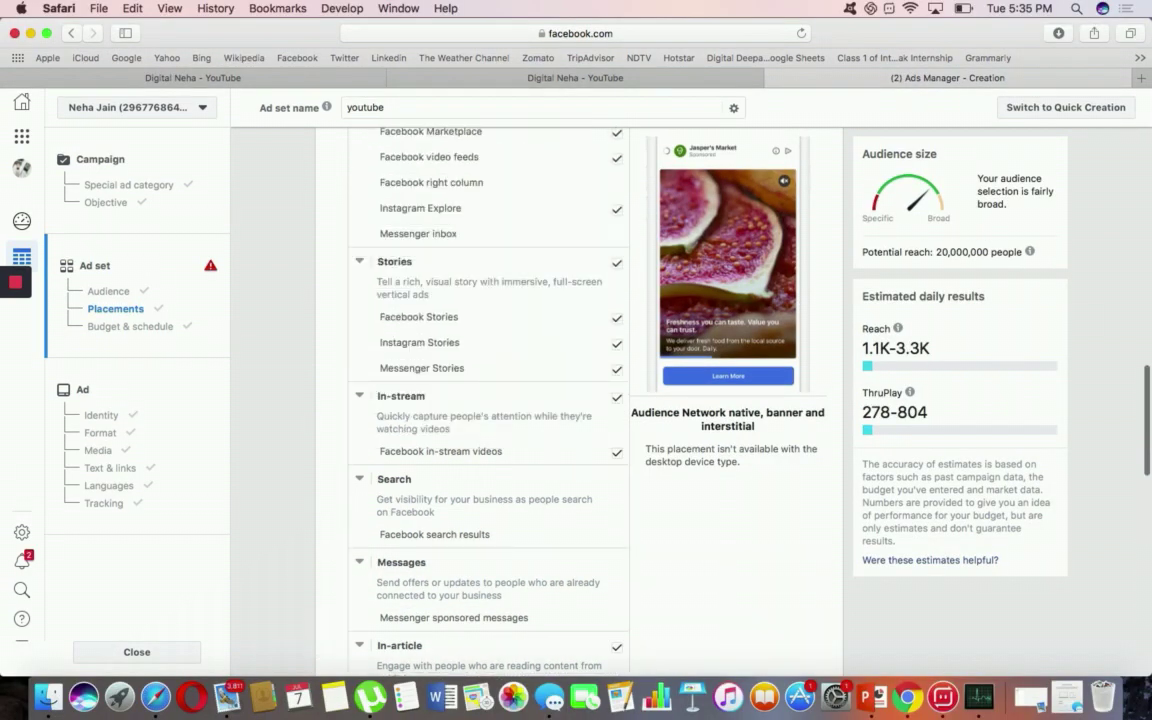
scroll(458, 519, up, 5)
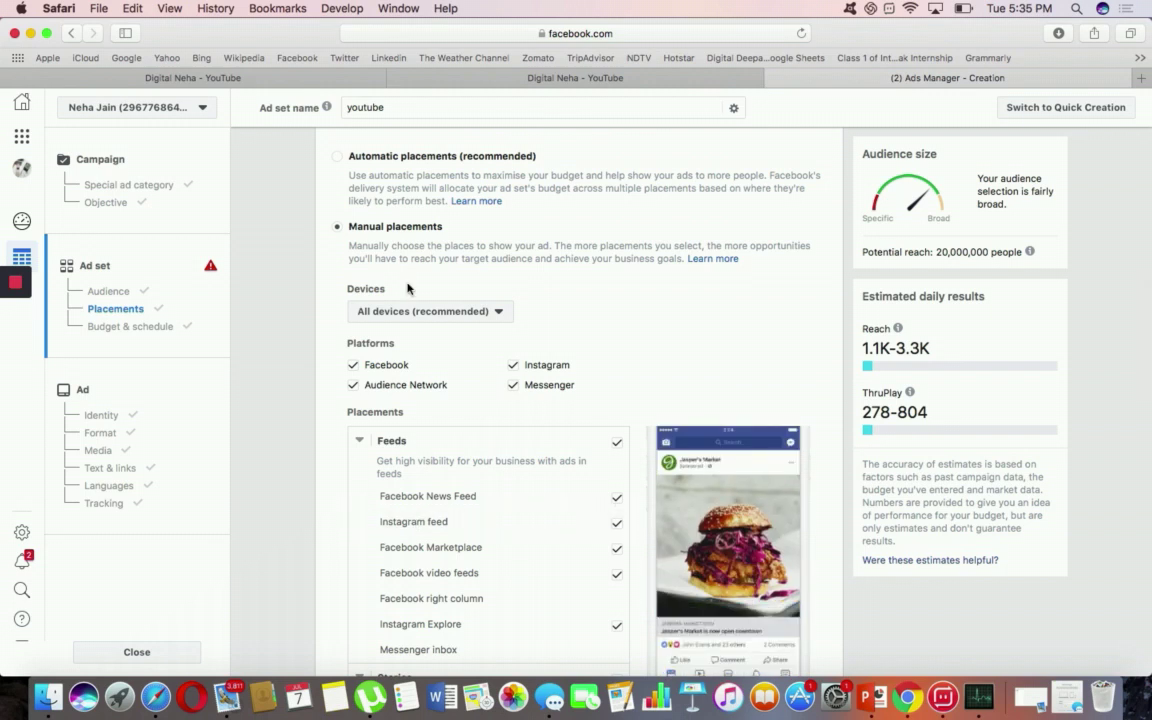
click(499, 313)
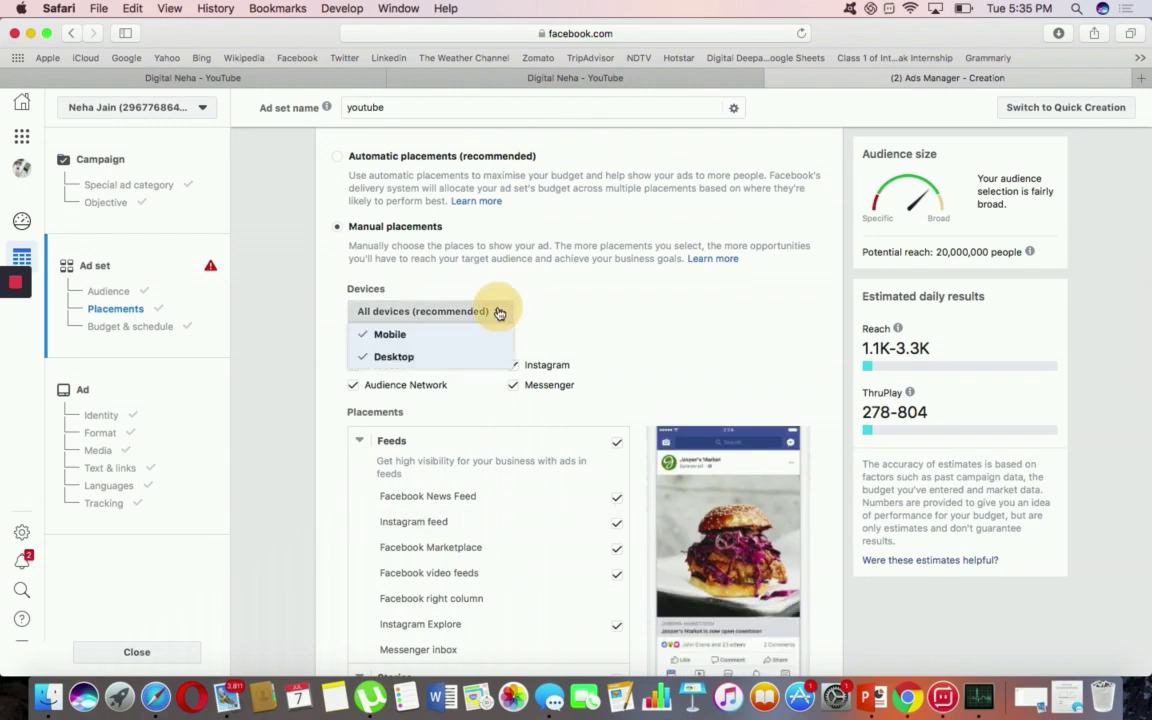
click(404, 338)
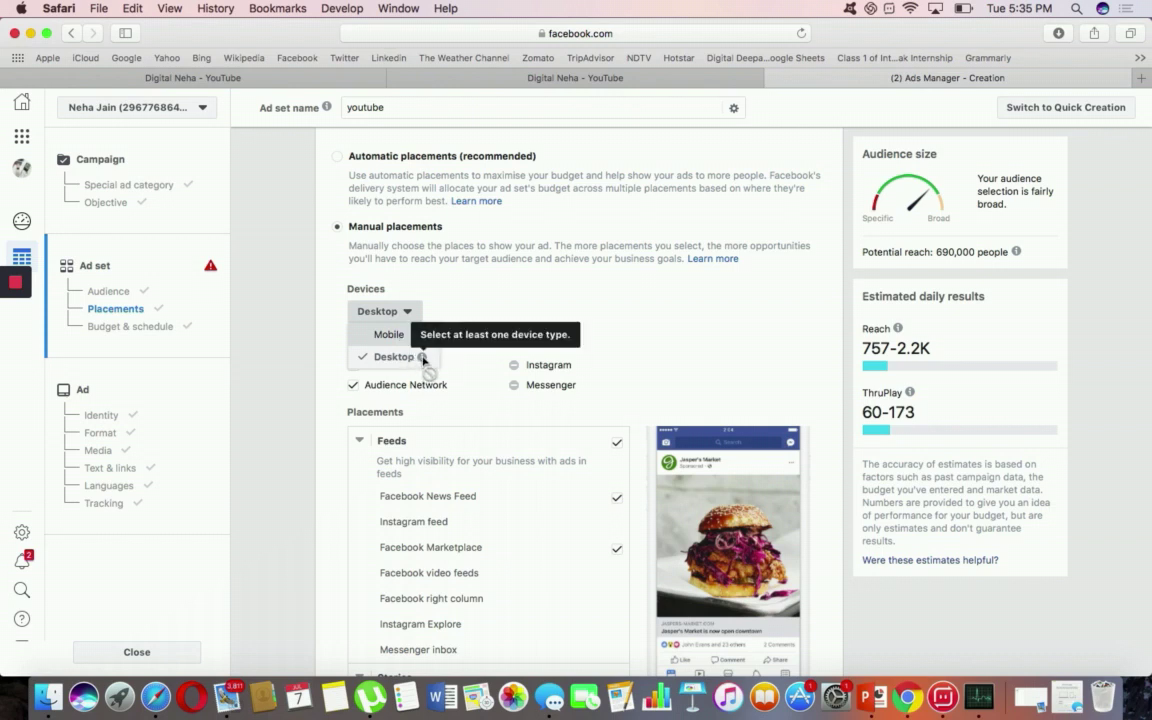
click(455, 336)
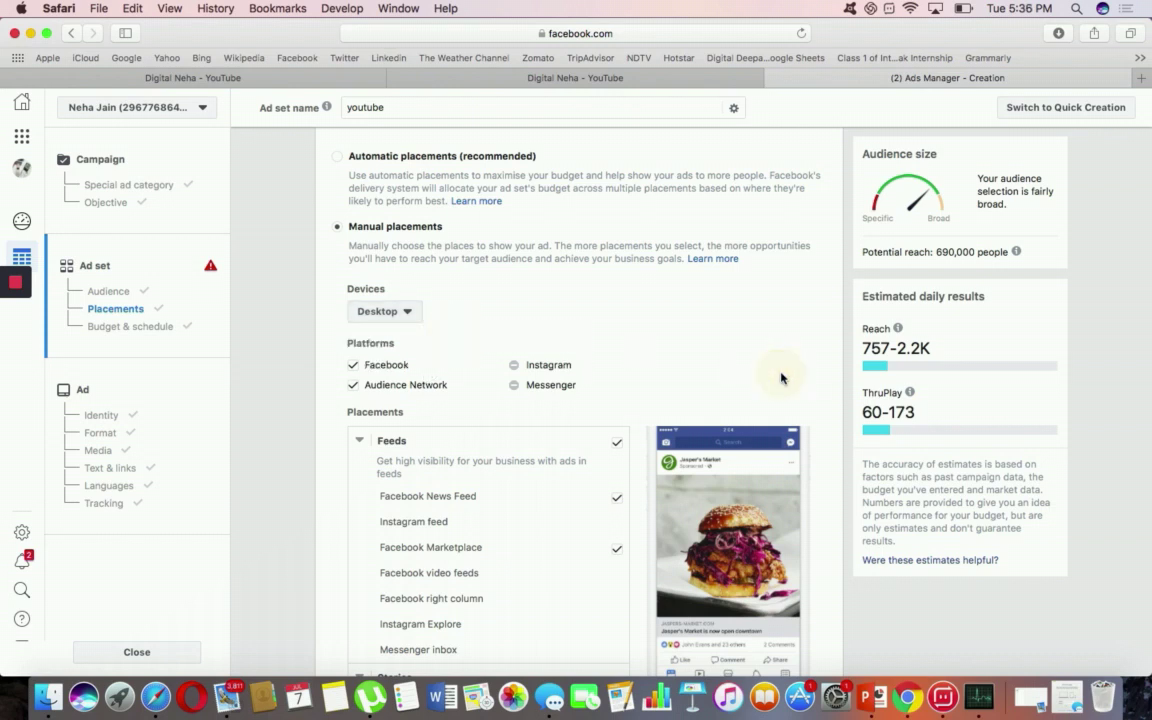
- Set the ad set's daily budget to ₹100
scroll(782, 378, down, 5)
scroll(580, 400, down, 15)
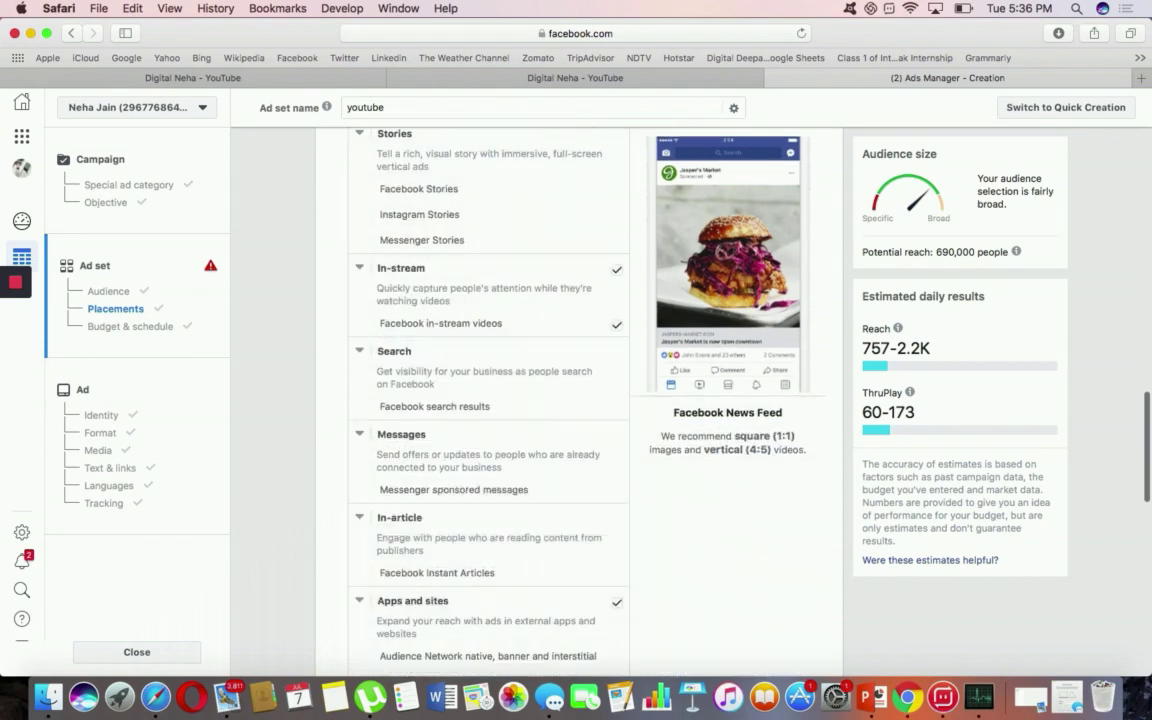
scroll(596, 345, down, 2)
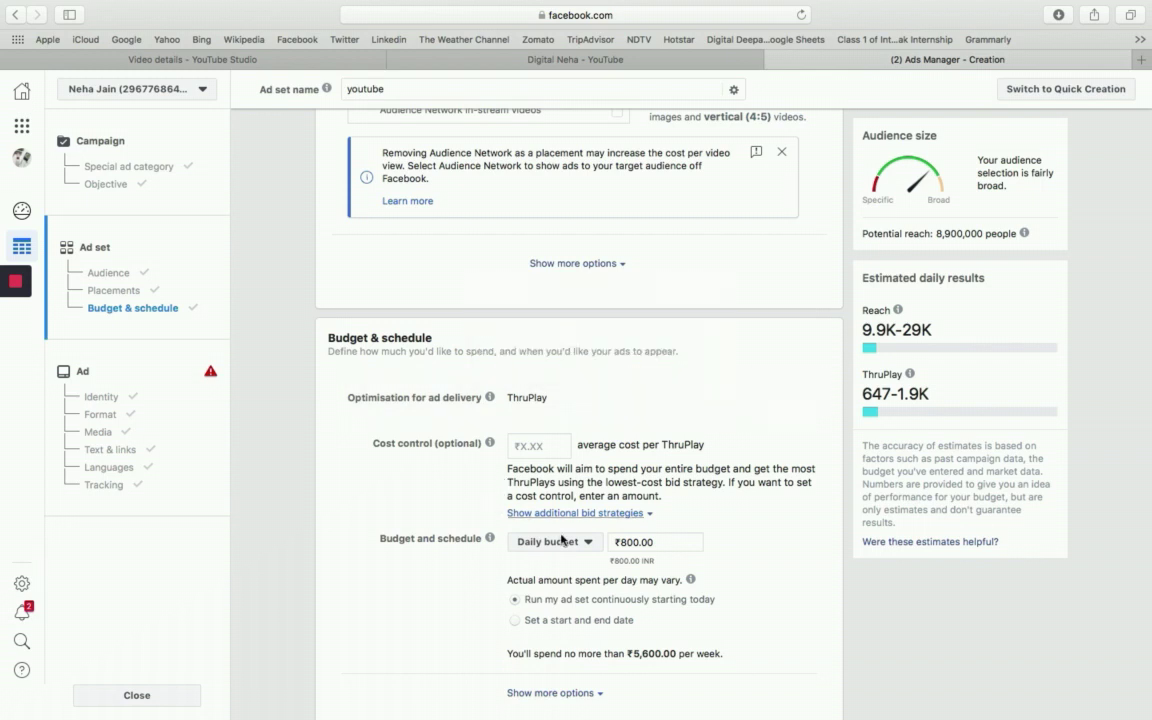
click(663, 543)
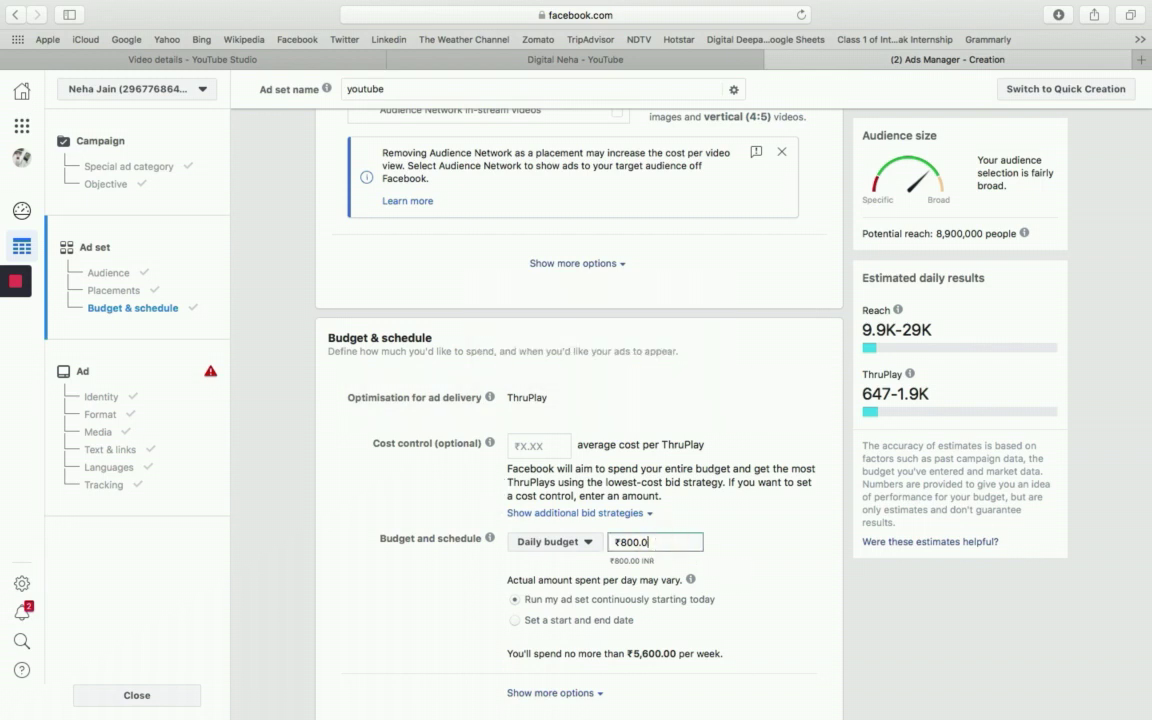
key(BackSpace)
key(BackSpace)
key(BackSpace)
key(BackSpace)
key(BackSpace)
key(BackSpace)
text(100)
- Schedule the ad set with a start and end date, ending on 9/7/2020, and continue to the ad setup
click(516, 621)
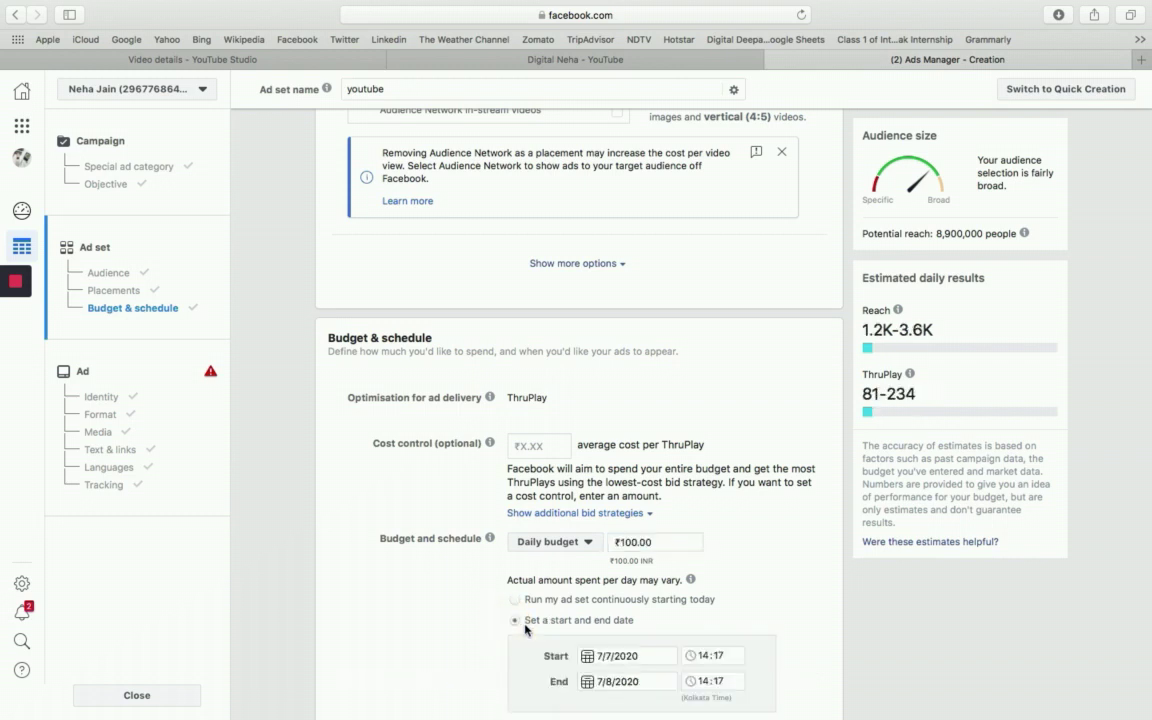
click(600, 681)
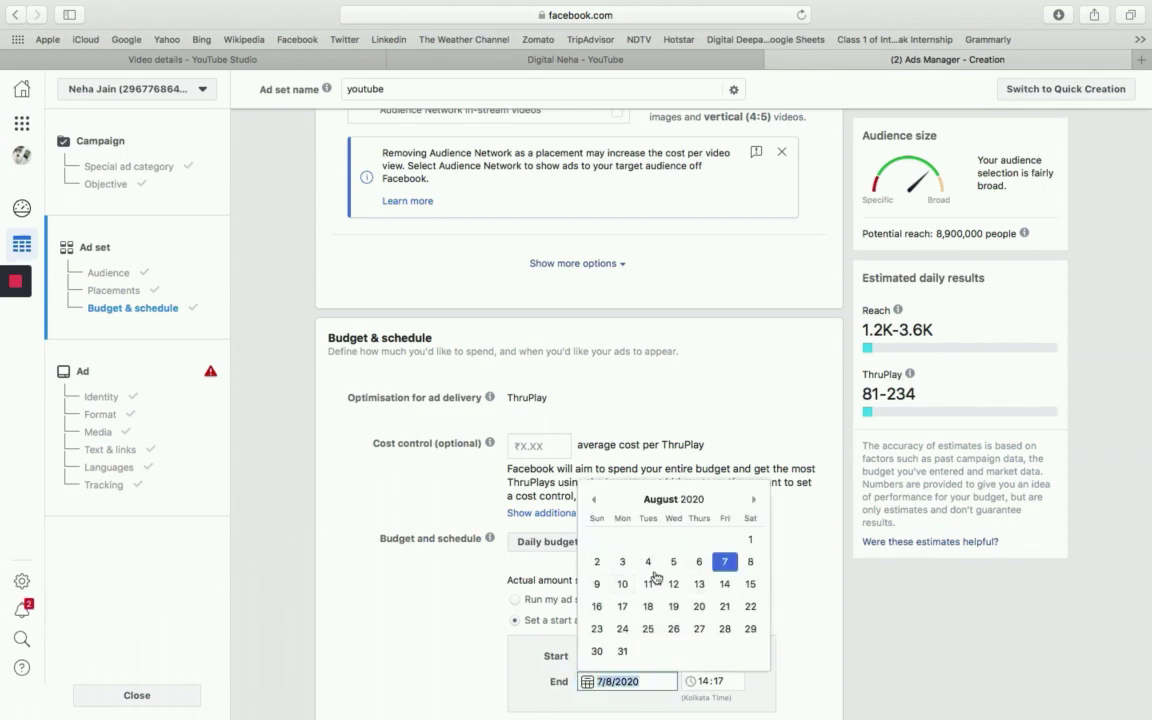
click(600, 585)
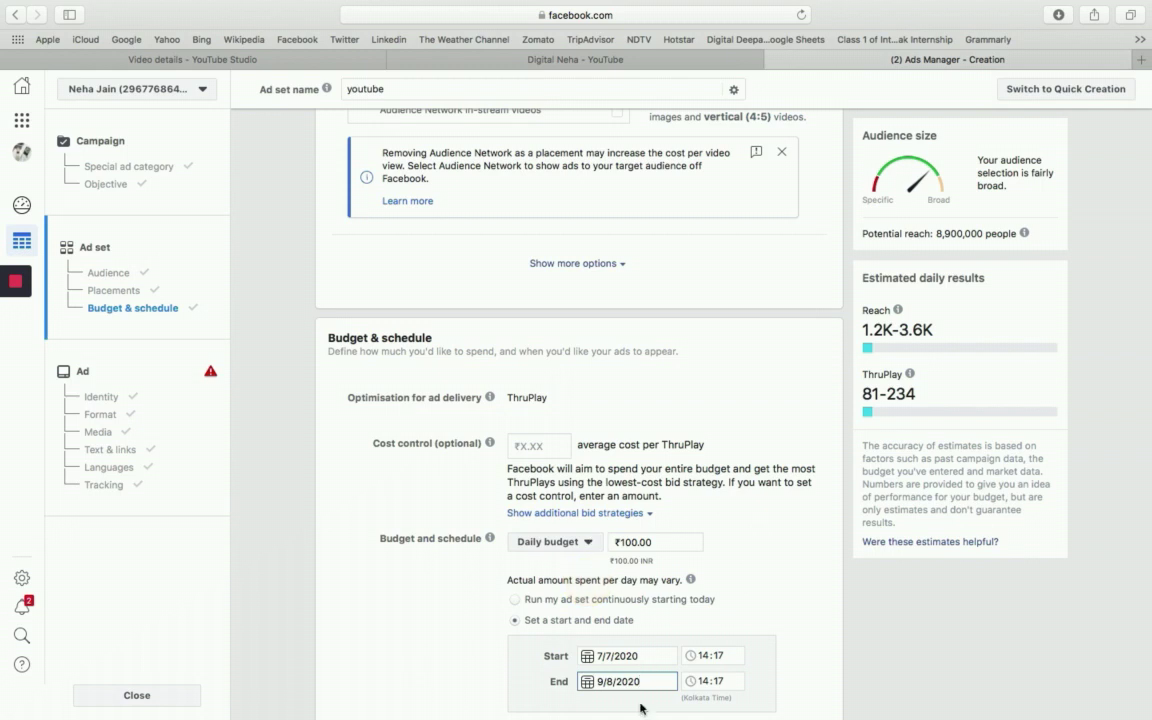
click(633, 681)
click(593, 499)
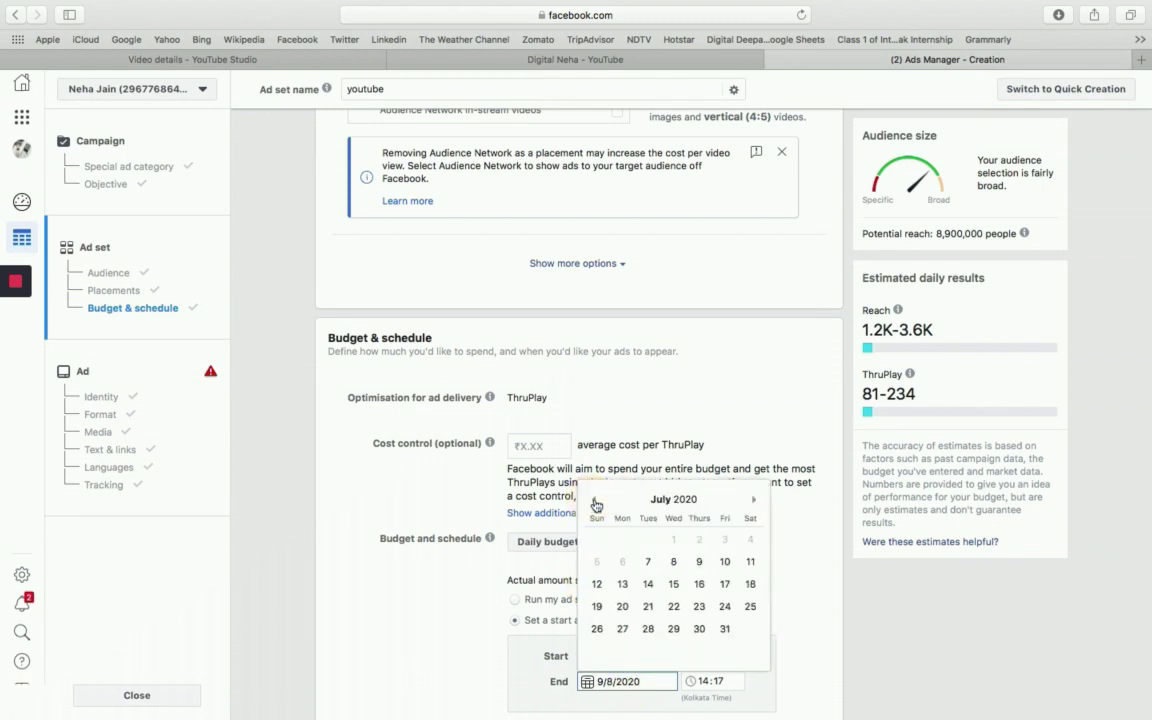
click(699, 561)
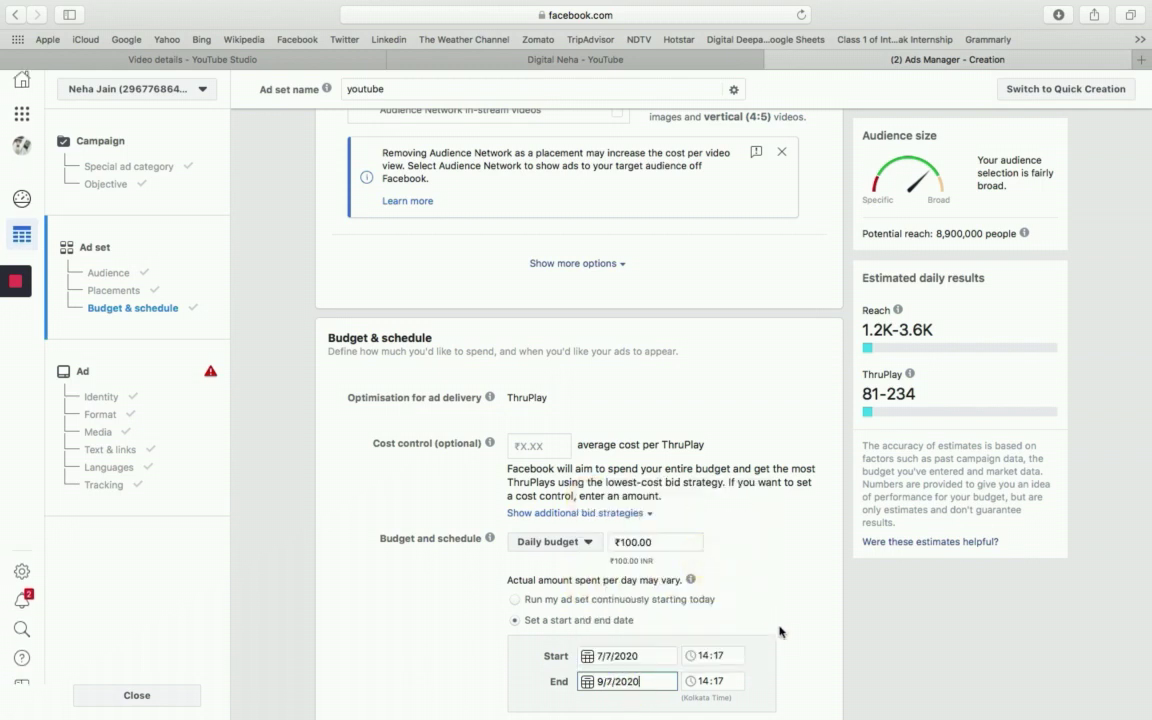
click(800, 653)
scroll(800, 653, down, 4)
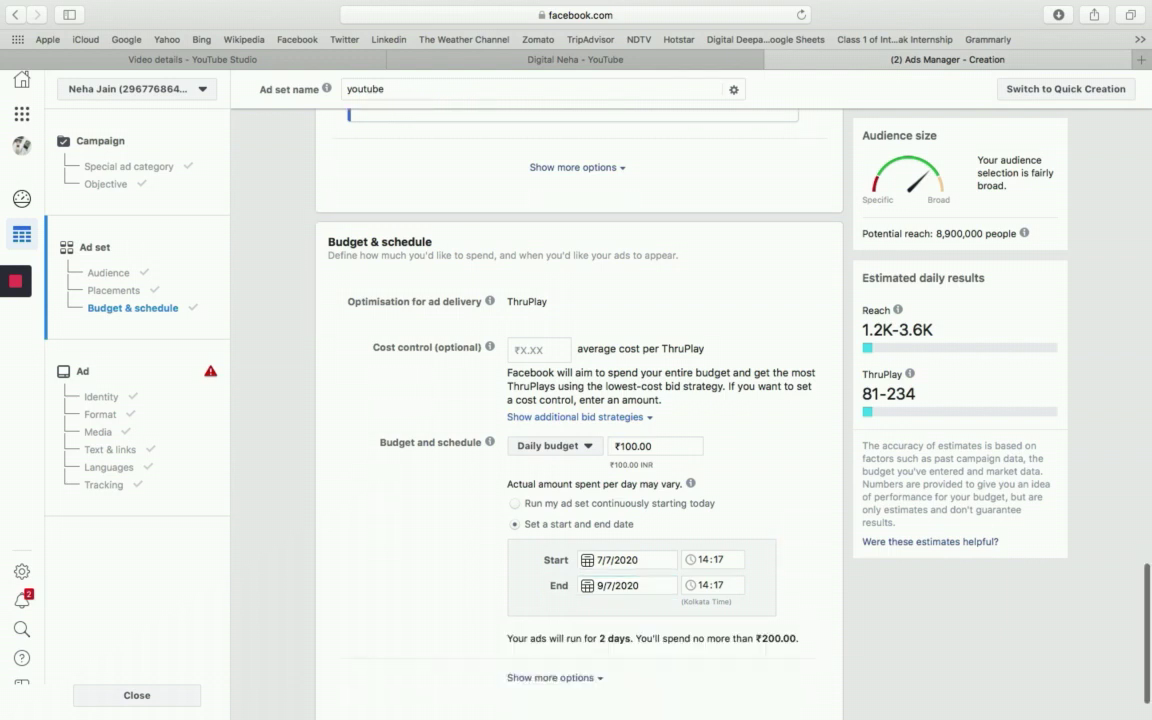
click(805, 694)
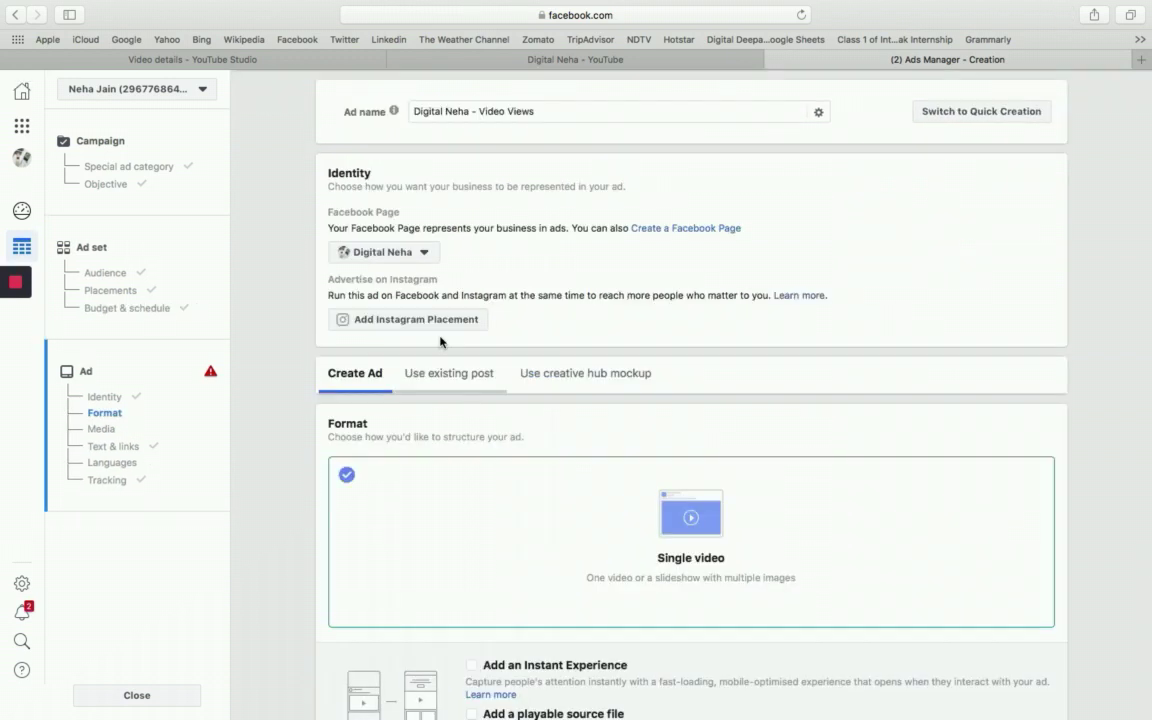
- Rename the ad as youtube
click(541, 111)
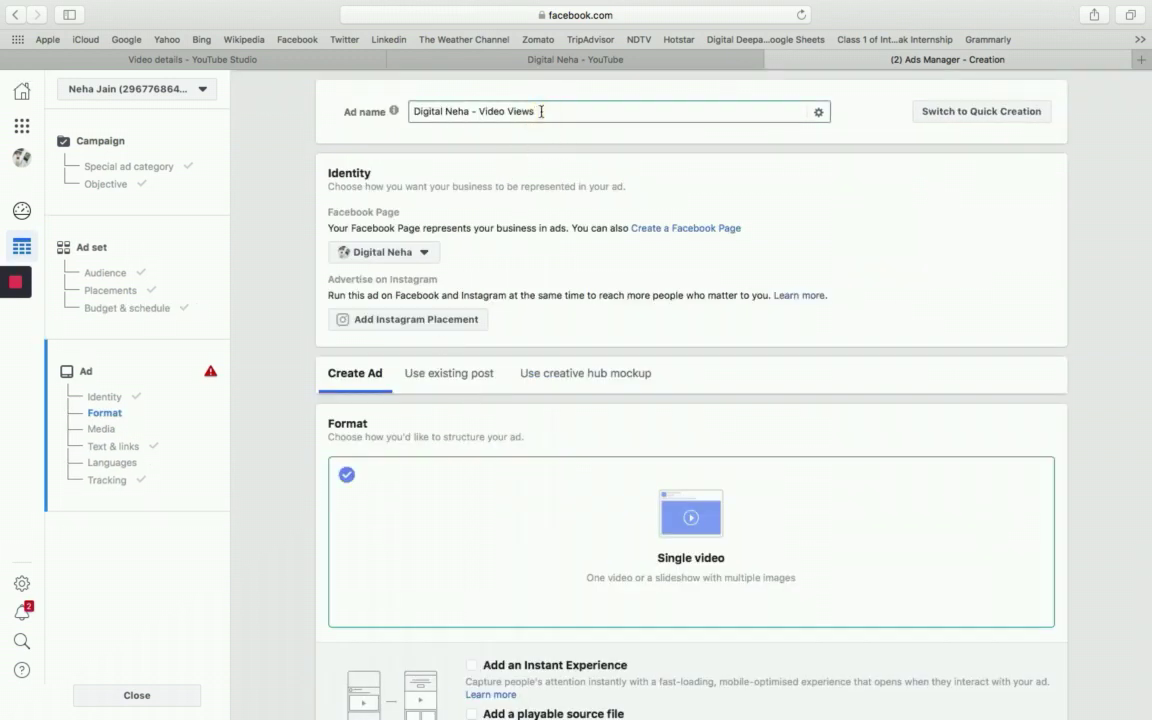
key(BackSpace)
key(BackSpace)
key(BackSpace)
key(BackSpace)
key(BackSpace)
key(BackSpace)
key(BackSpace)
text(youtube)
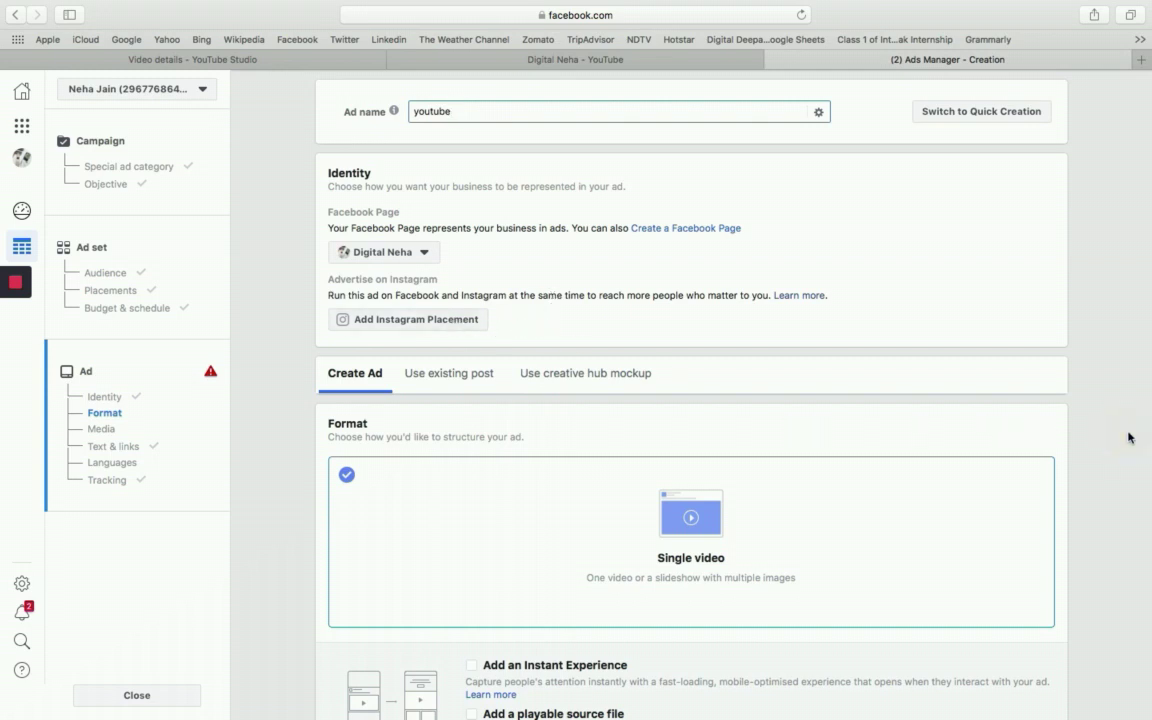
- Add the account video Facebook Ads.mp4 as the ad's media
scroll(1128, 437, down, 5)
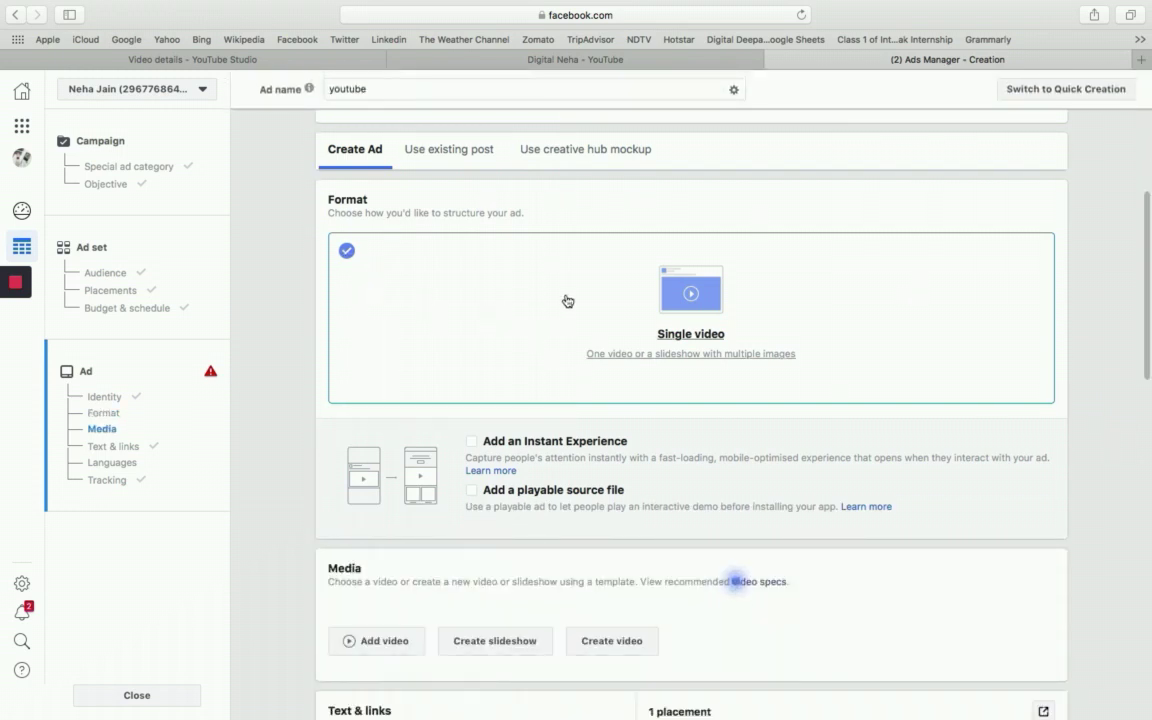
scroll(1111, 532, down, 1)
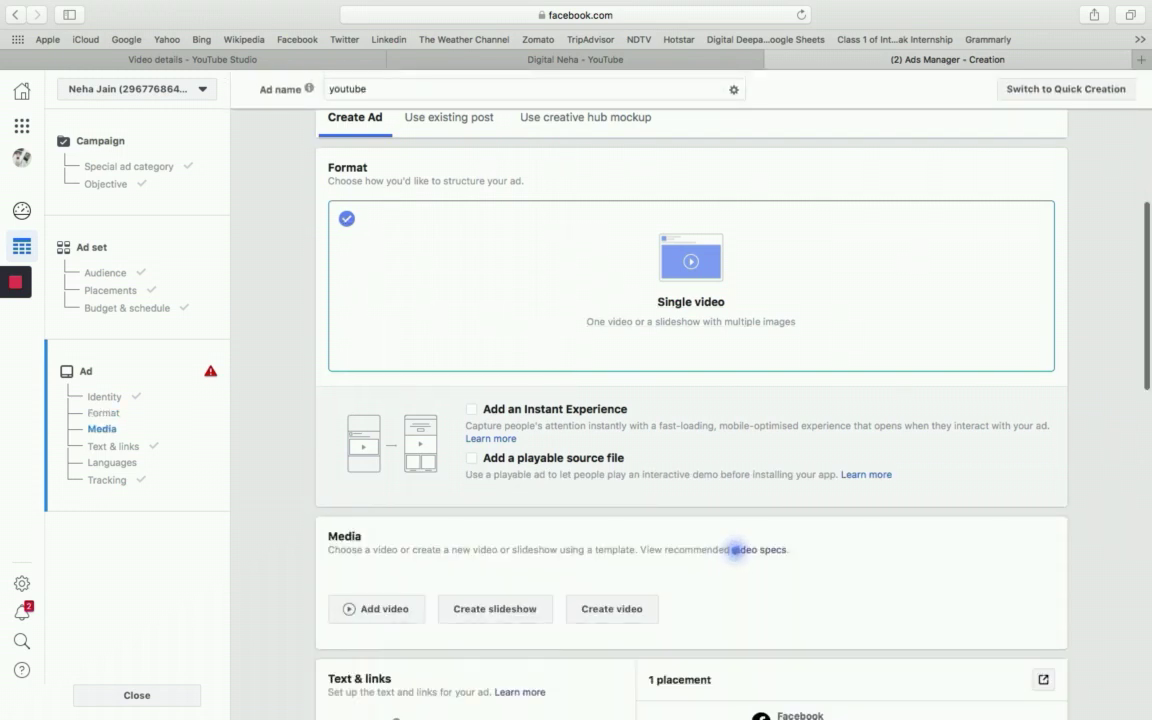
scroll(735, 549, down, 4)
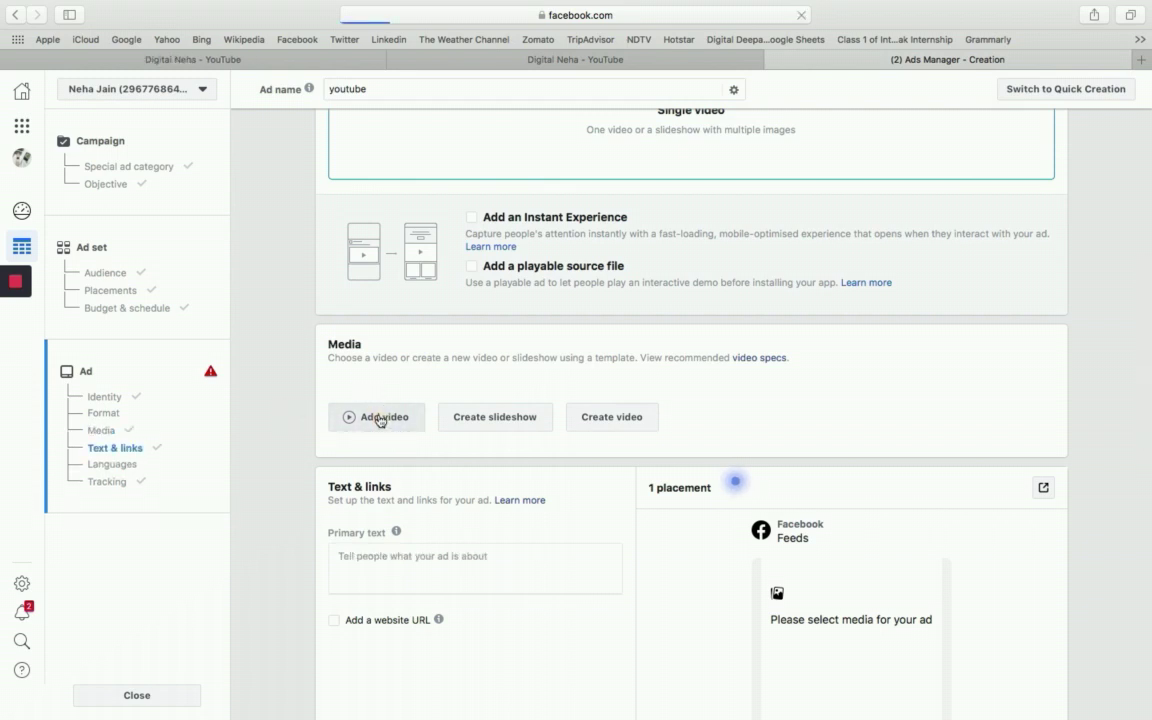
click(380, 419)
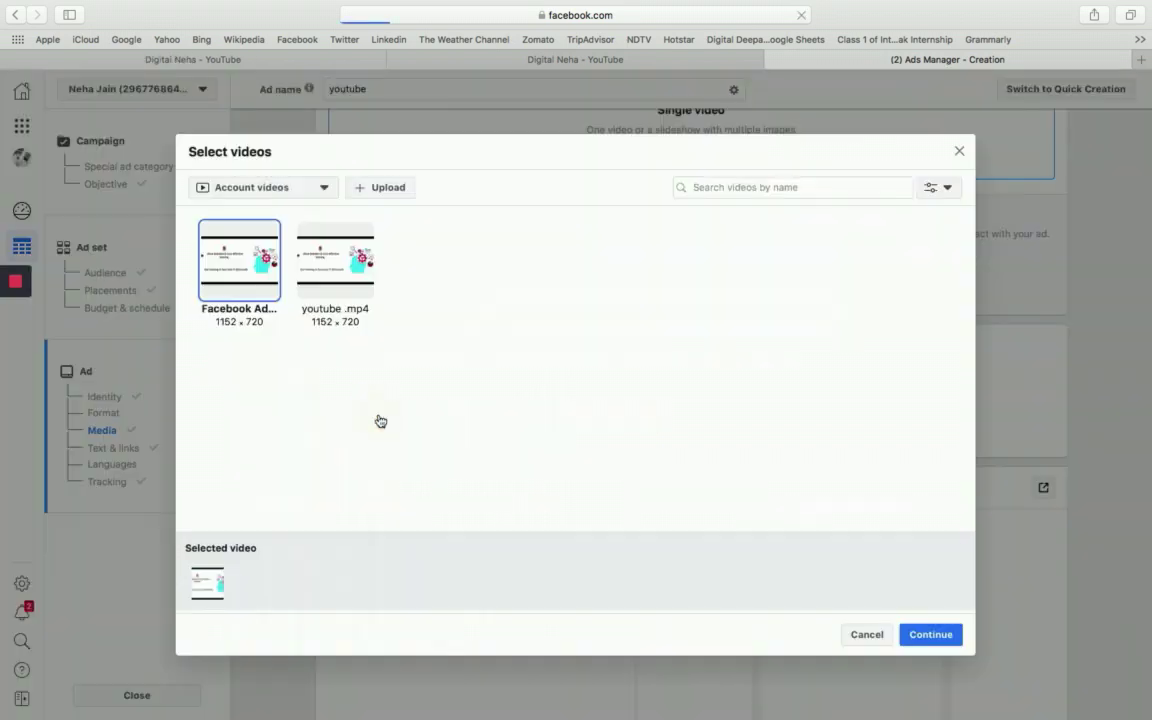
click(240, 280)
click(243, 281)
click(945, 638)
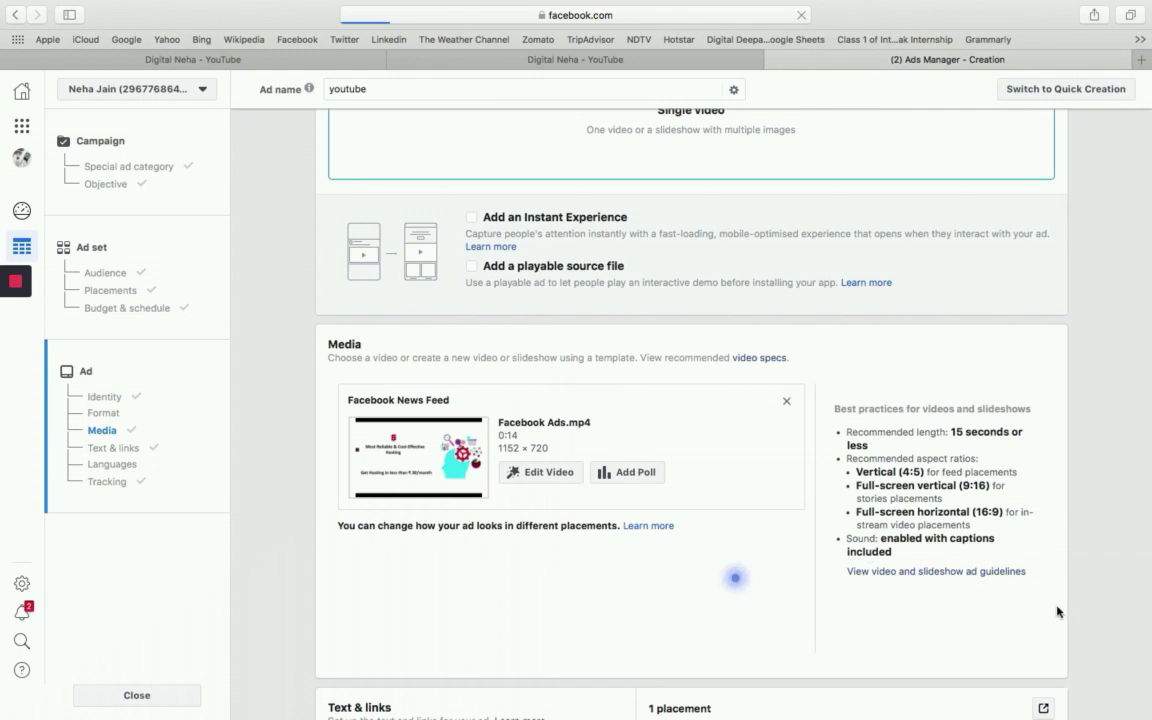
- Enter the primary text "Need Hosting in less than ₹30 per month? Here are the 5 most Reliable & Cost Effective Hosting"
scroll(1021, 607, down, 3)
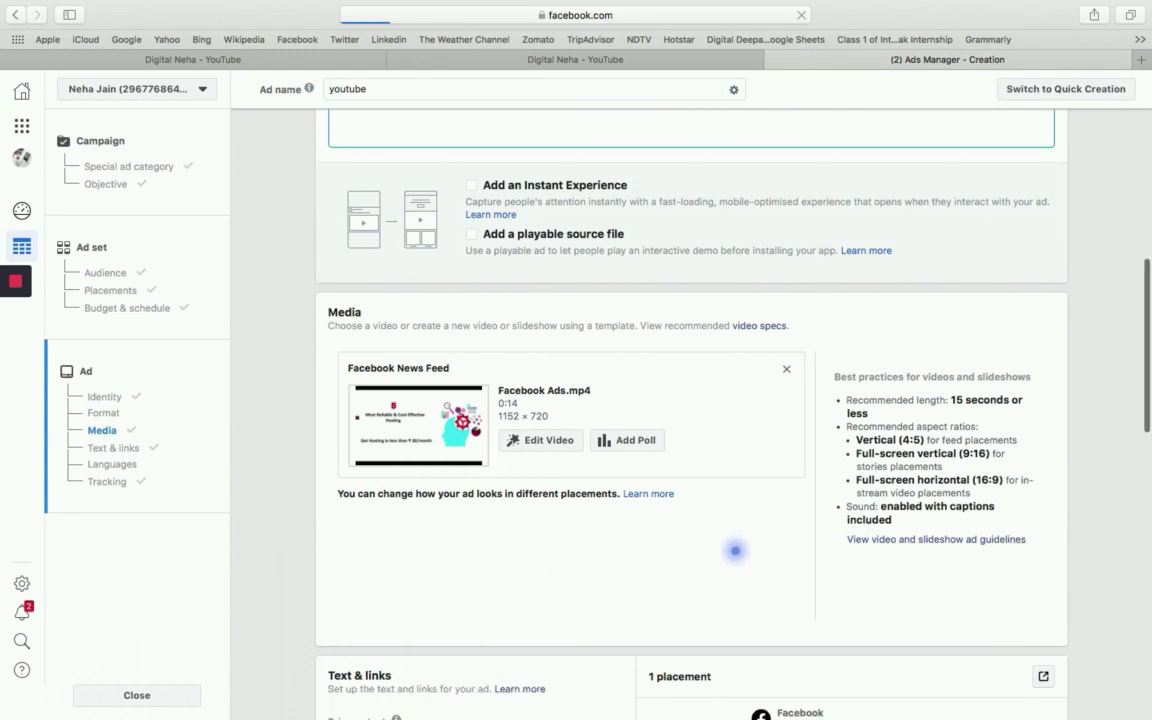
scroll(735, 550, down, 4)
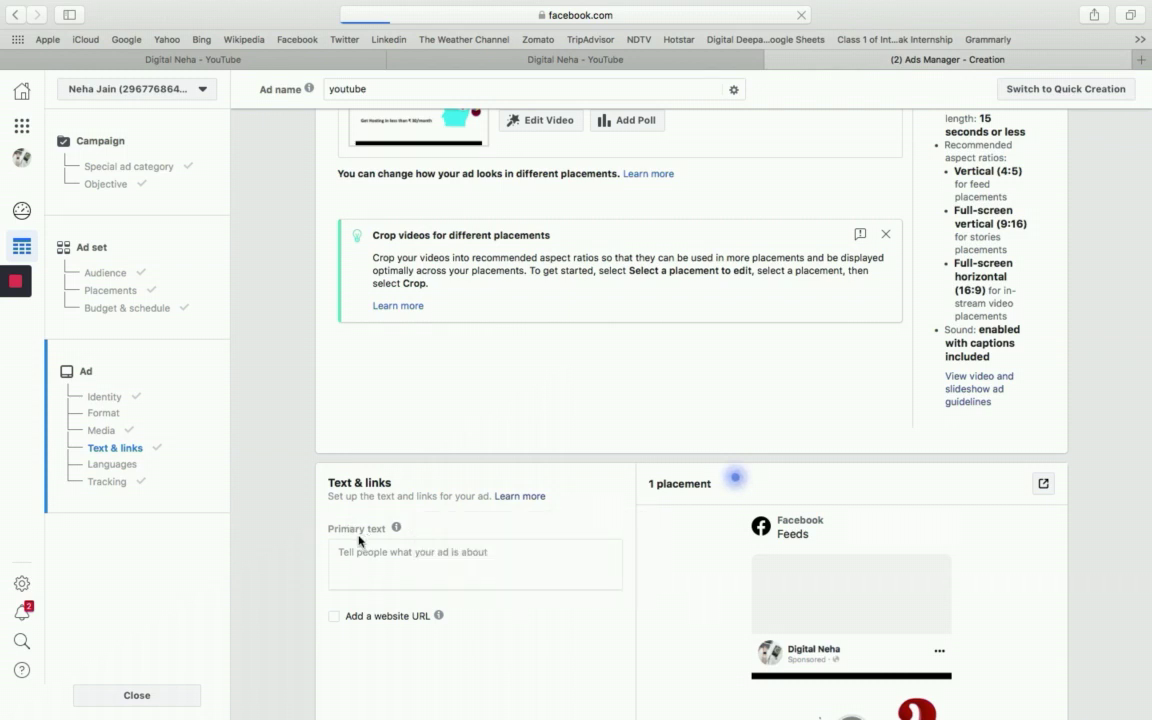
mouse_move(353, 540)
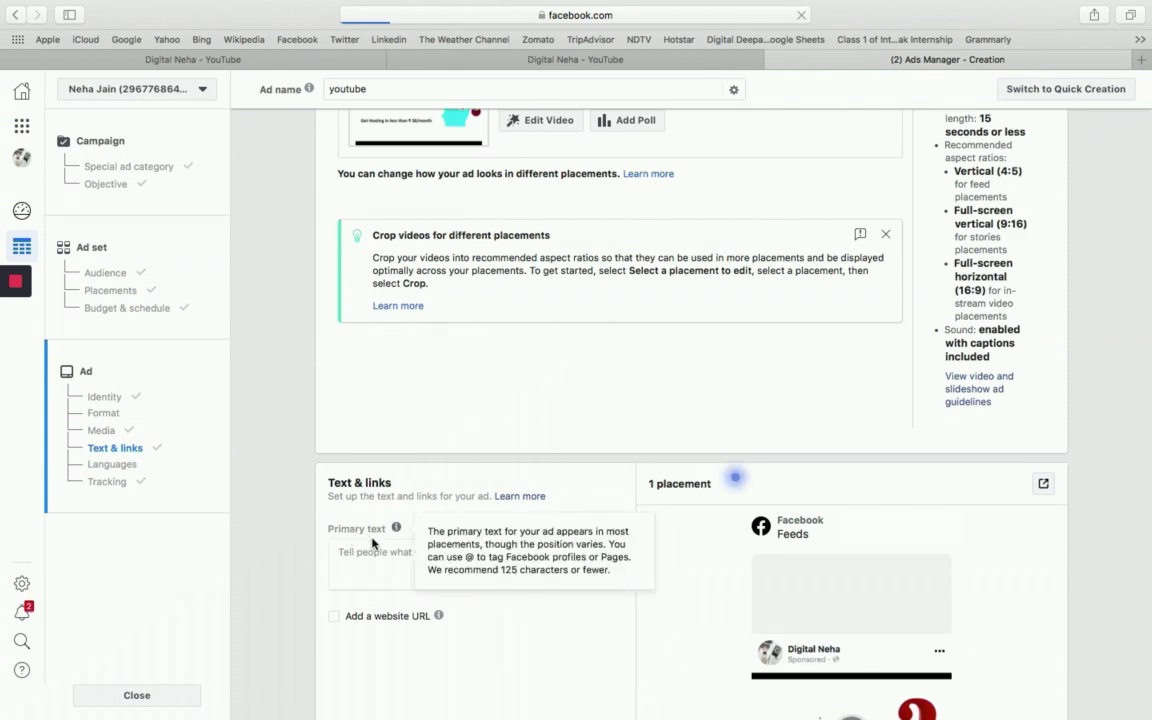
click(376, 557)
text(Need Hosting in less than ₹30 per month? Here are the 5 most Reliable & Cost Effective Hosting)
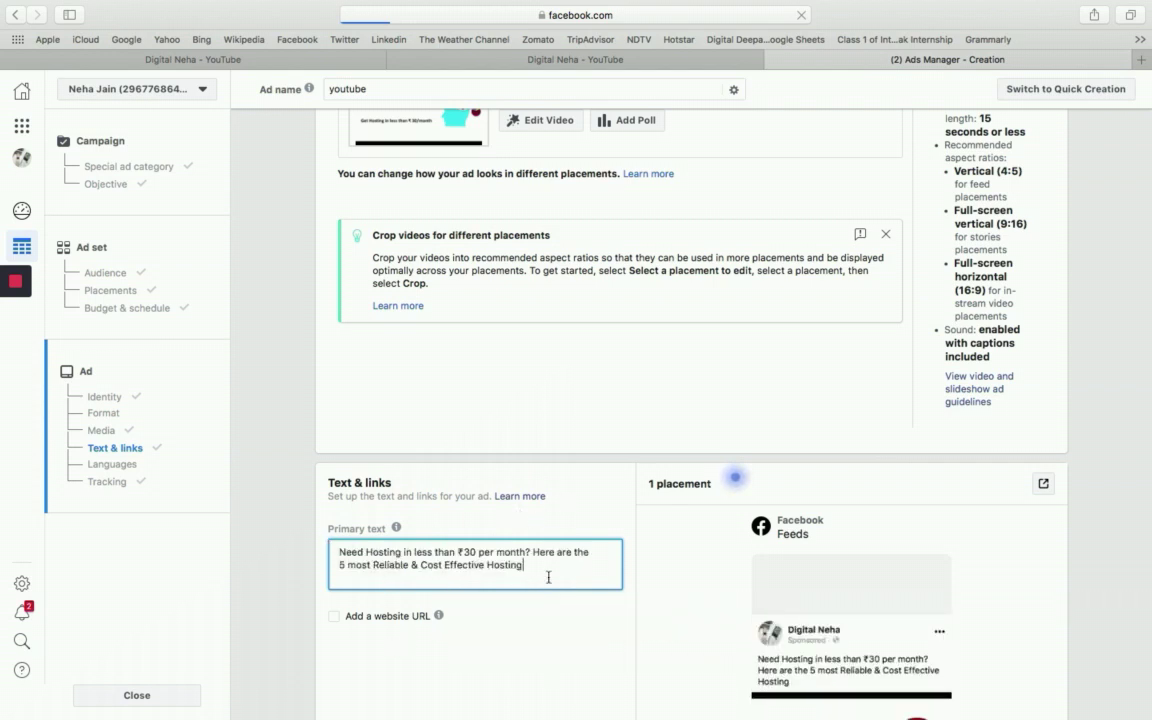
- Enable adding a website URL to the ad, showing its headline, description and URL fields
click(335, 617)
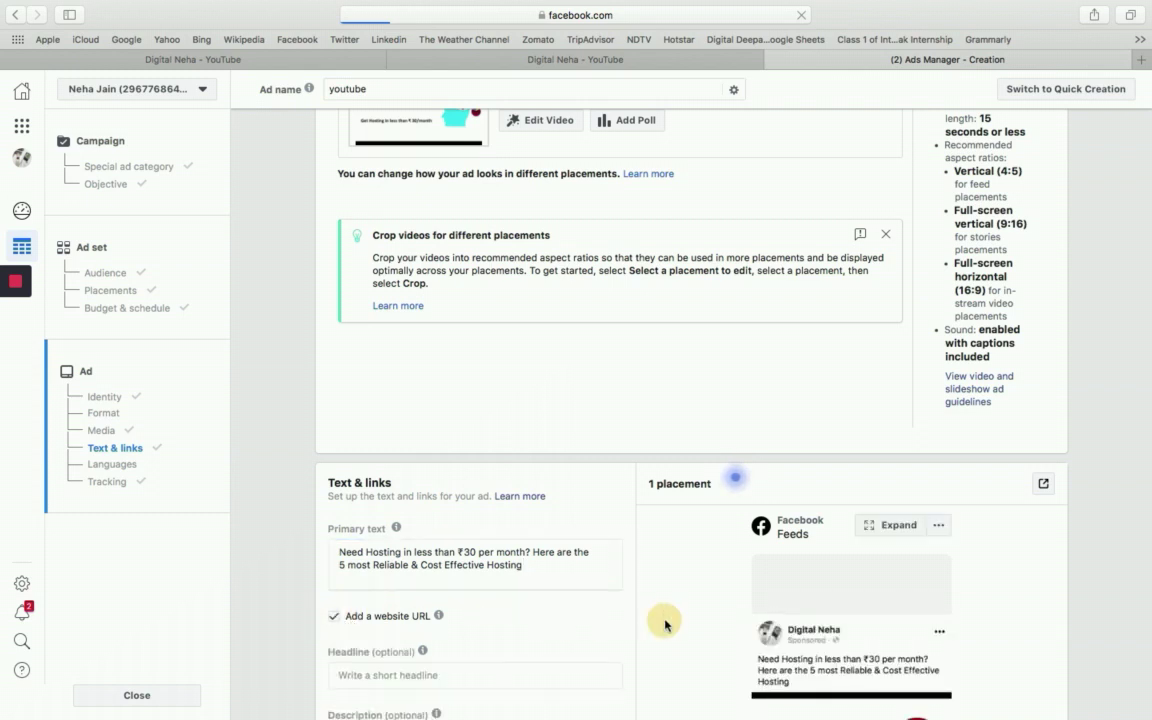
scroll(663, 622, down, 3)
scroll(622, 211, down, 2)
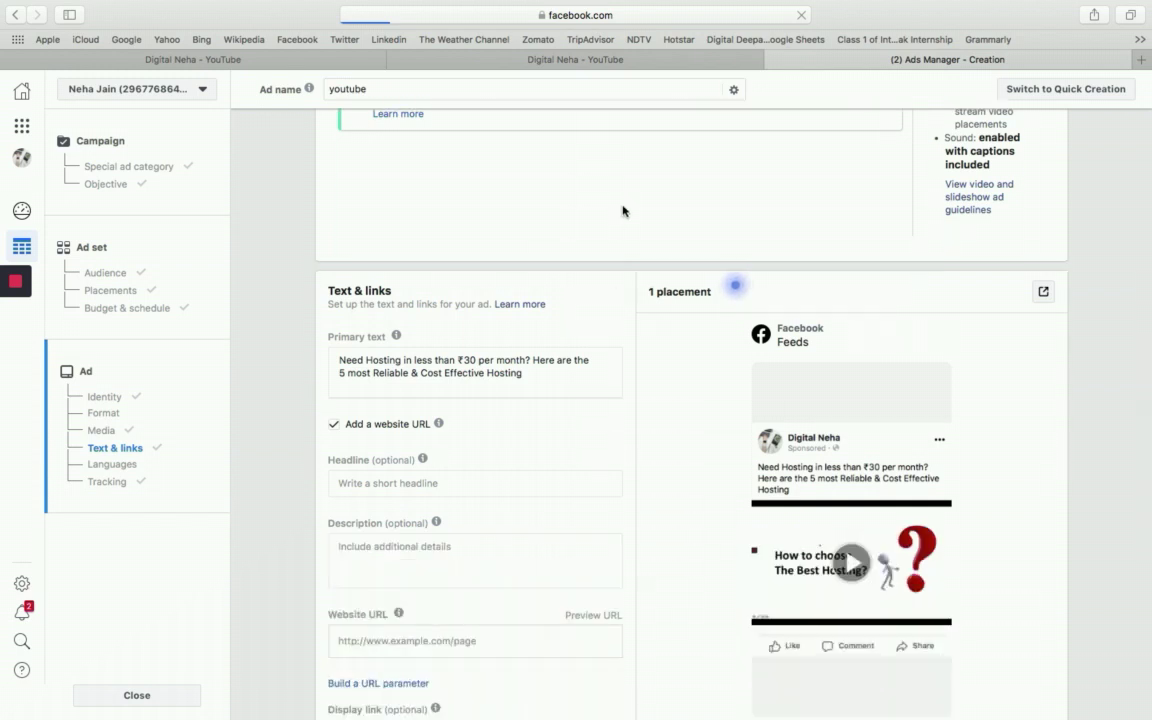
- Copy the subscription-confirmation link of the channel open on YouTube and paste it as the ad's website URL in Ads Manager
click(532, 60)
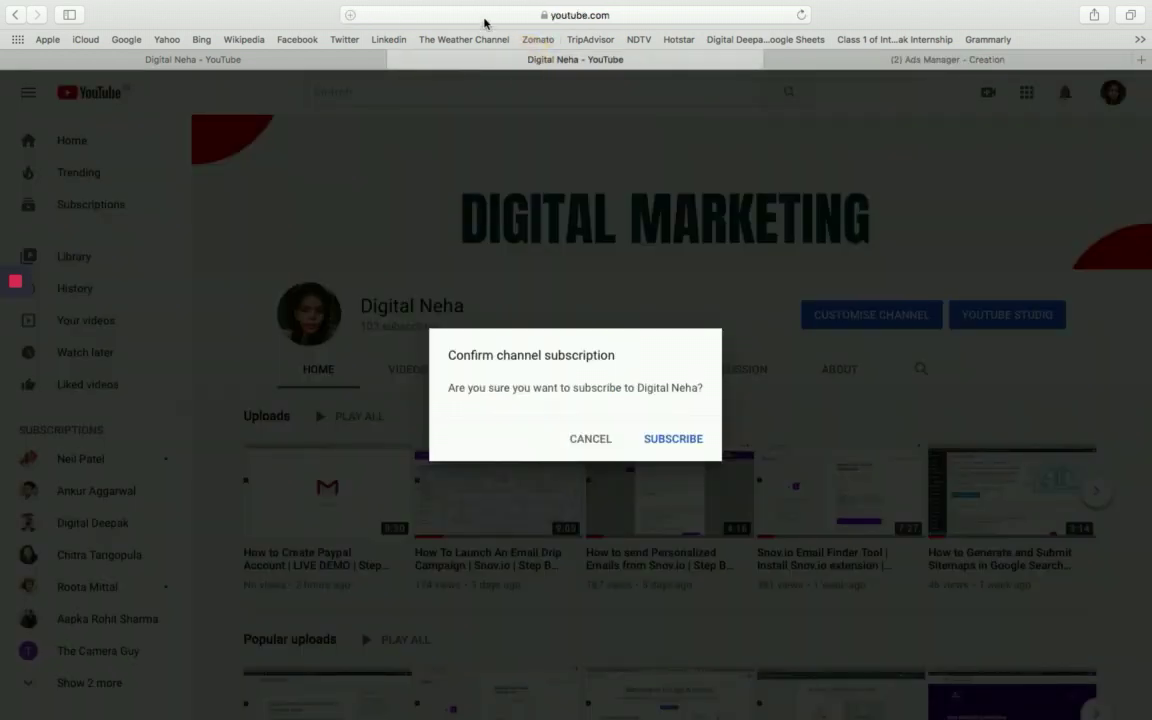
click(486, 18)
key(super+c)
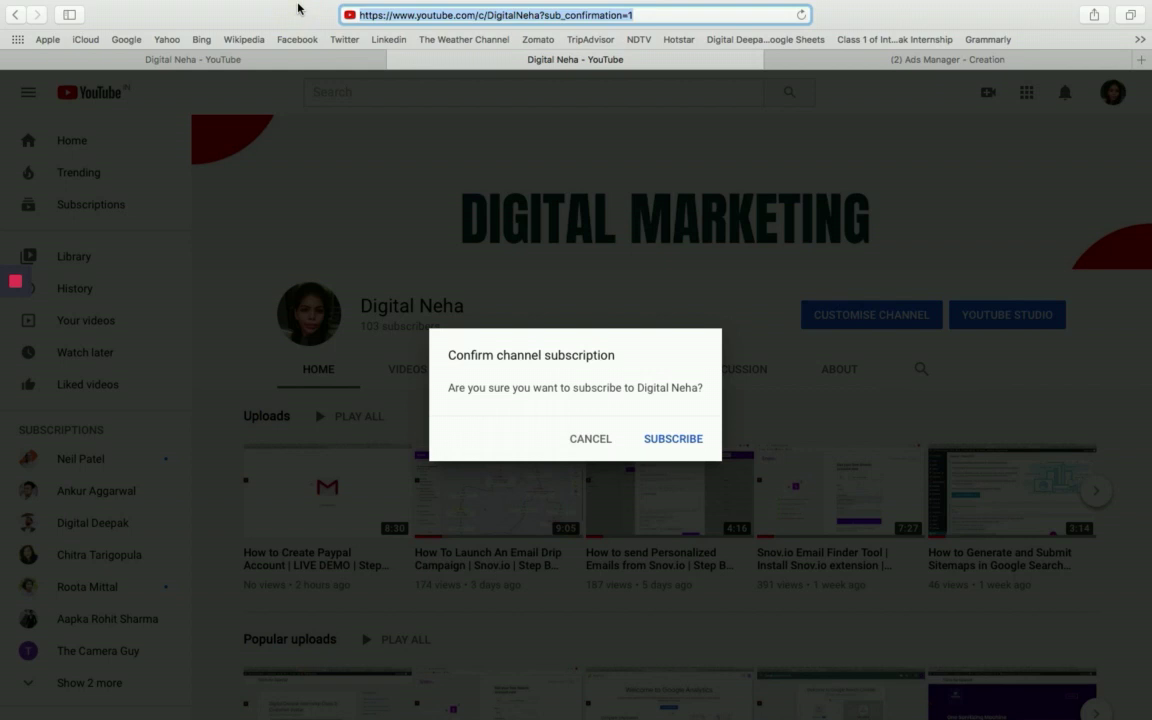
click(897, 62)
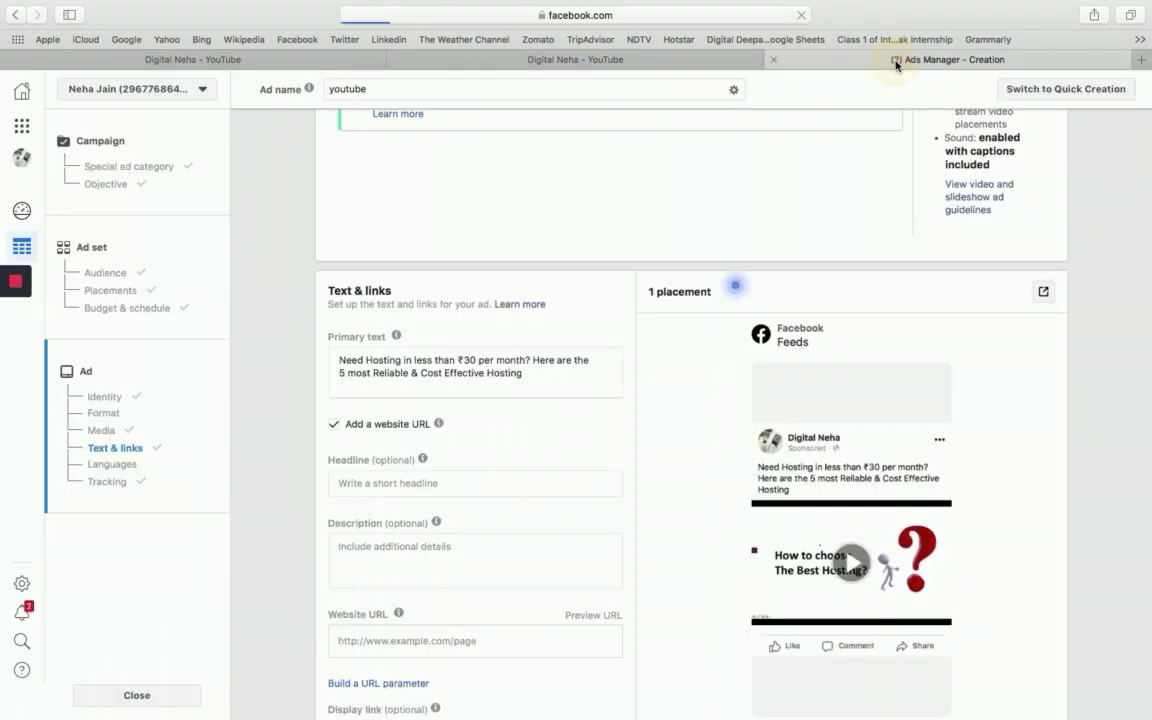
click(376, 638)
key(super+v)
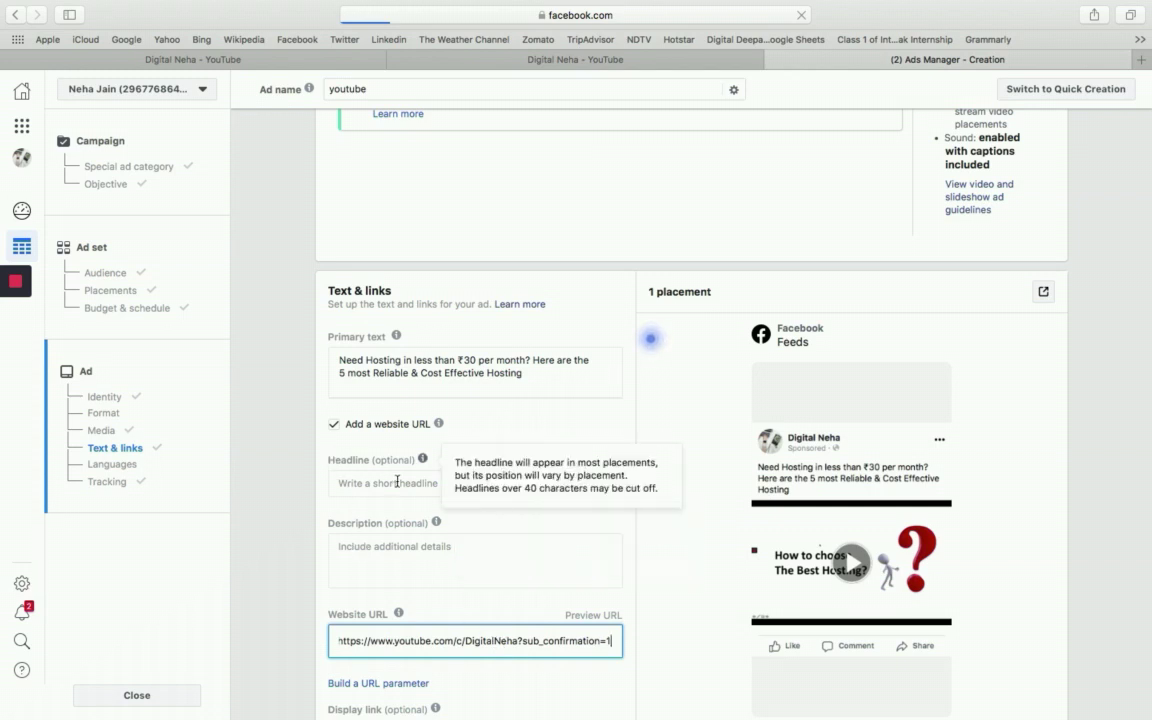
- Enter the ad headline "Subscribe on youtube"
click(357, 483)
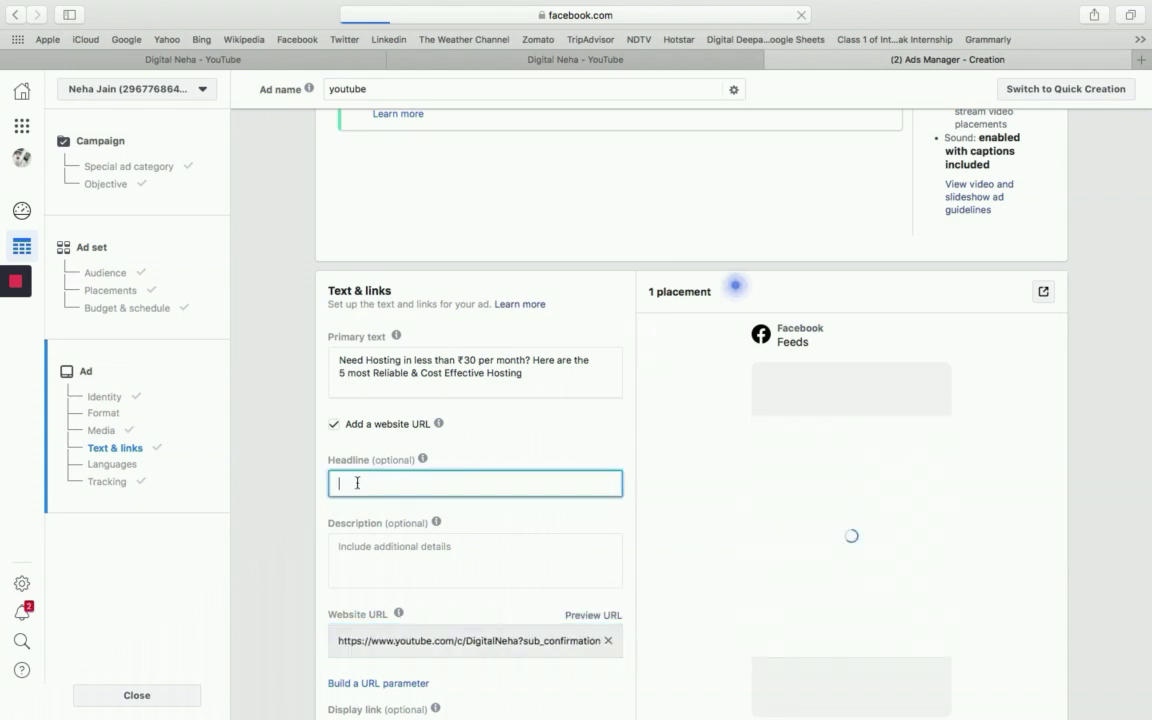
text(Su)
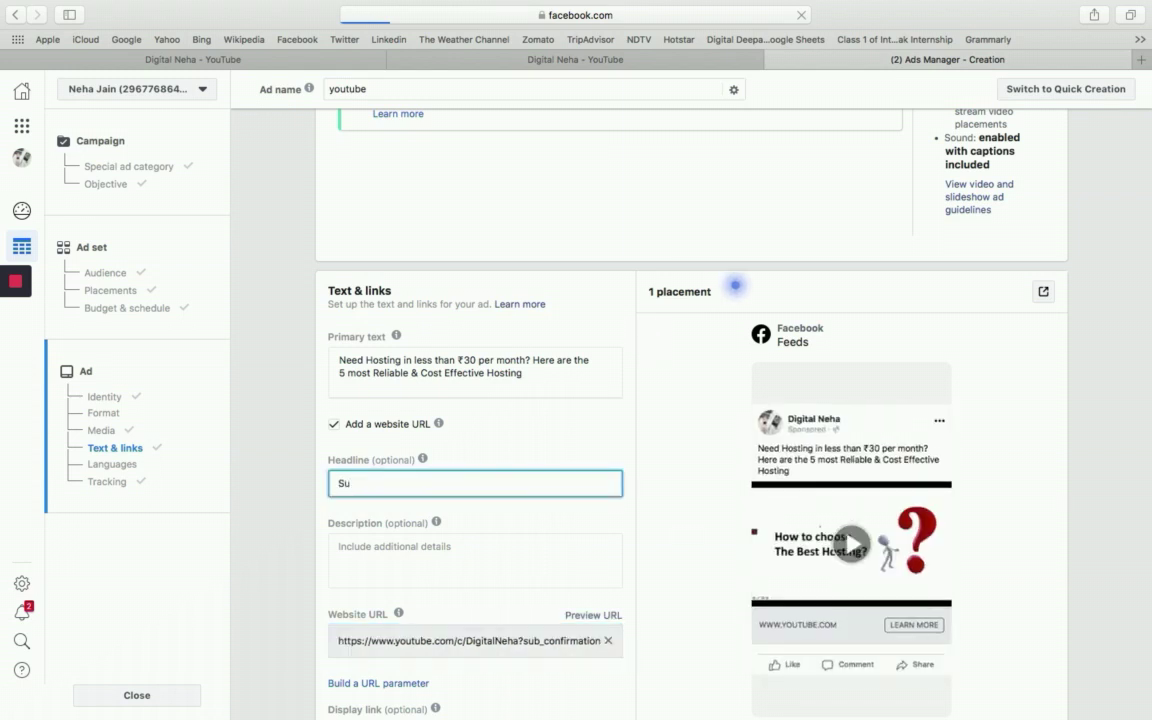
text(bscribe on you)
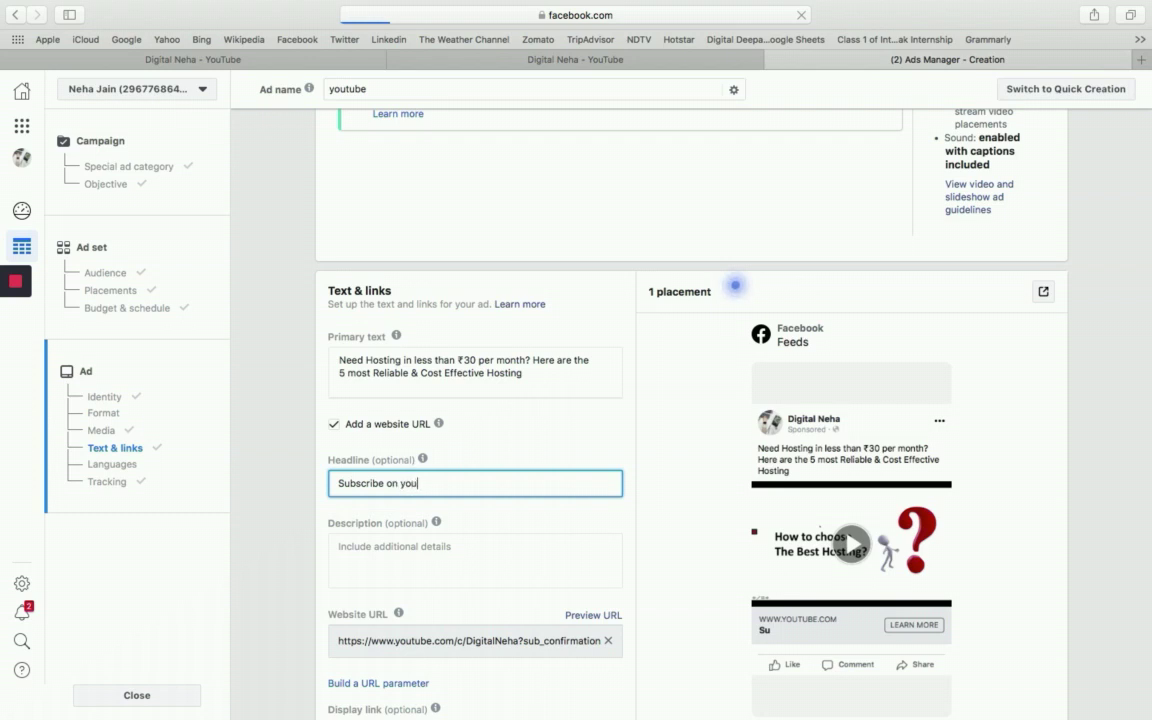
text(tube)
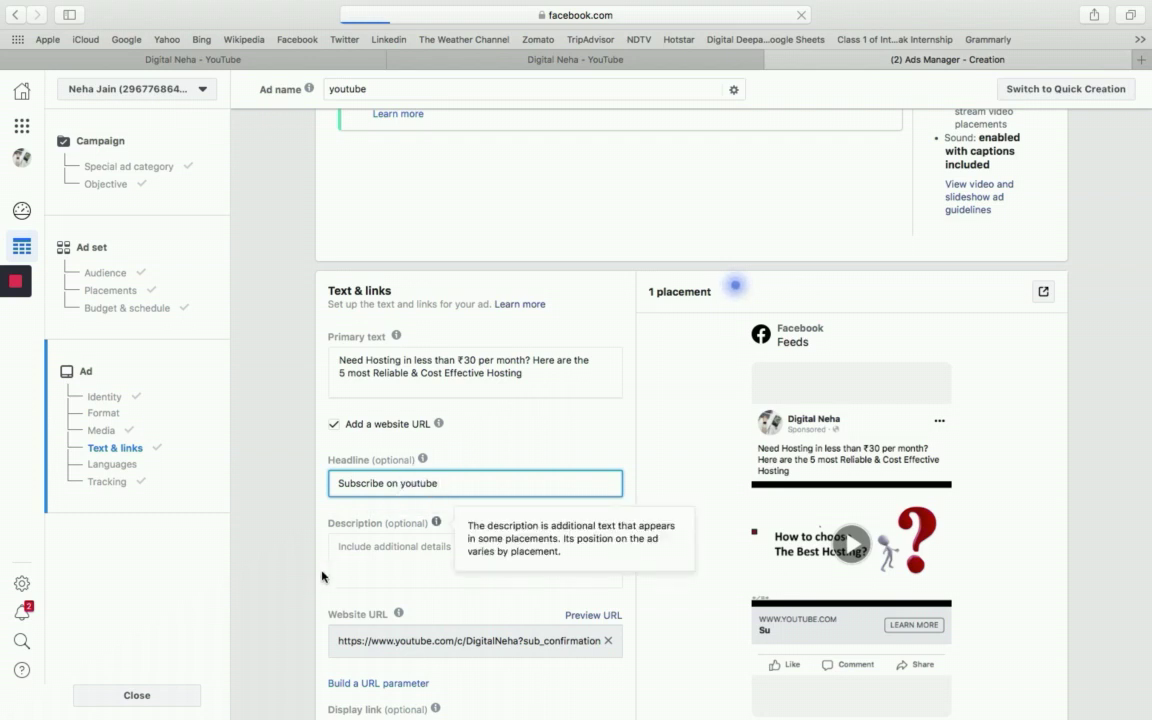
- Enter the ad description "Learn Digital Marketing in Free"
click(359, 548)
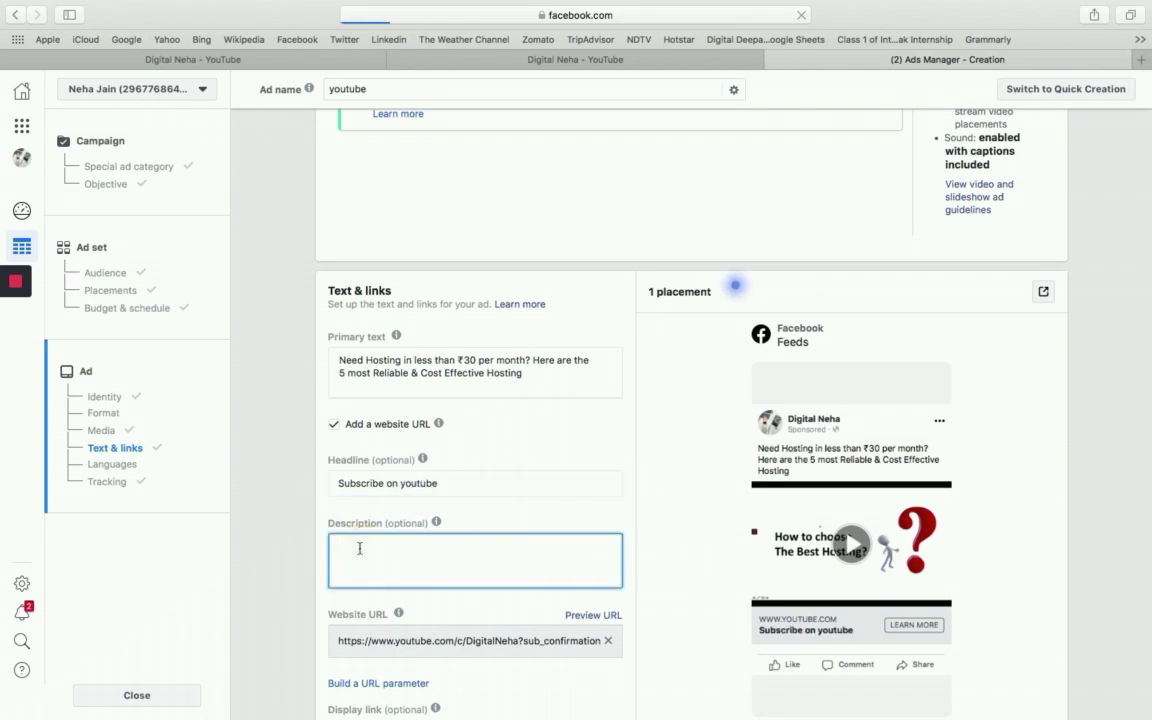
text(Learn)
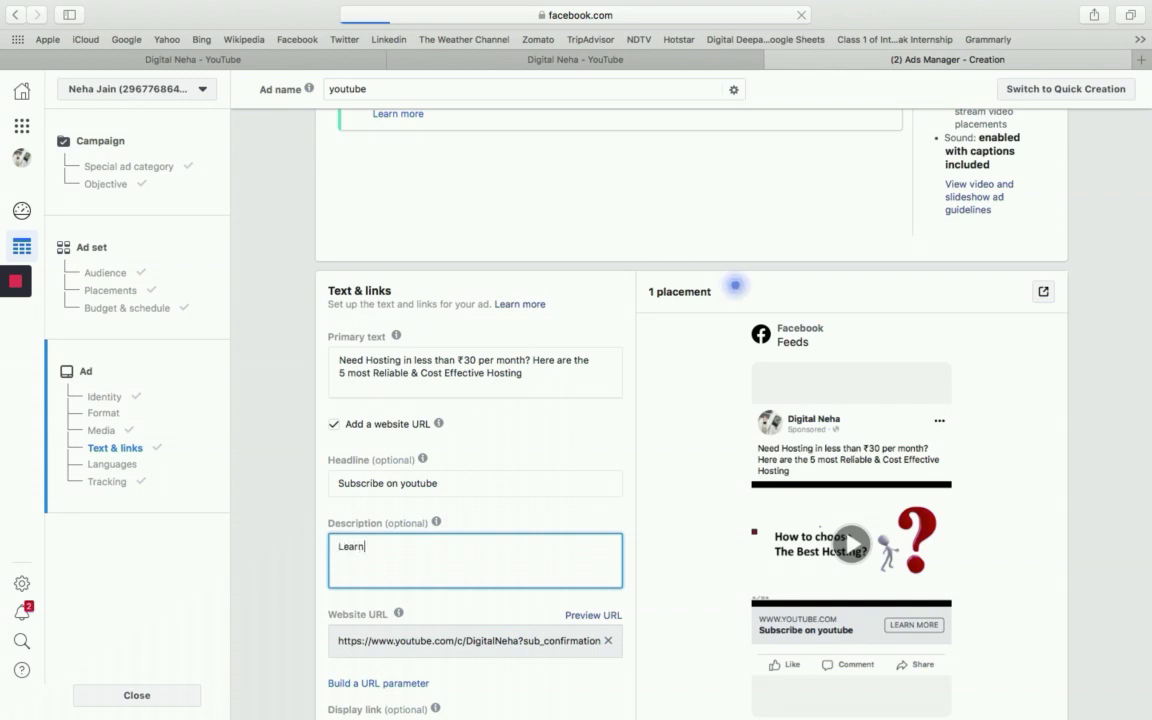
text( Digital Marketing in Free)
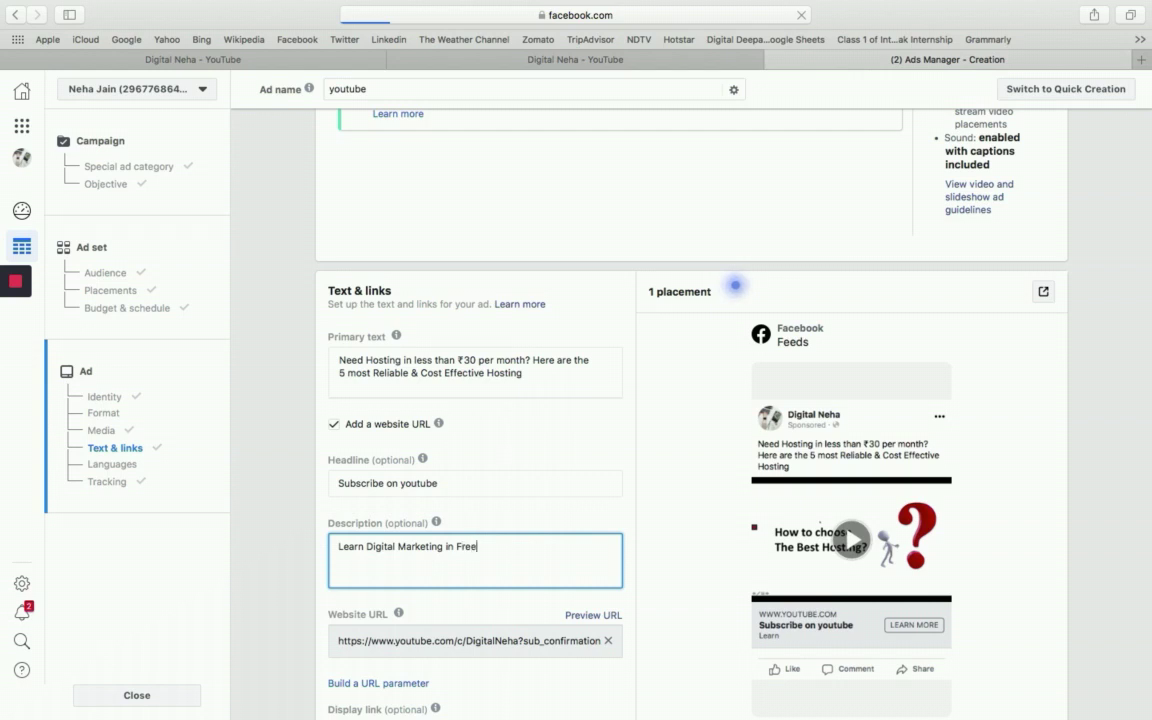
click(628, 608)
- Set the ad's display link to youtube.com
scroll(628, 608, down, 5)
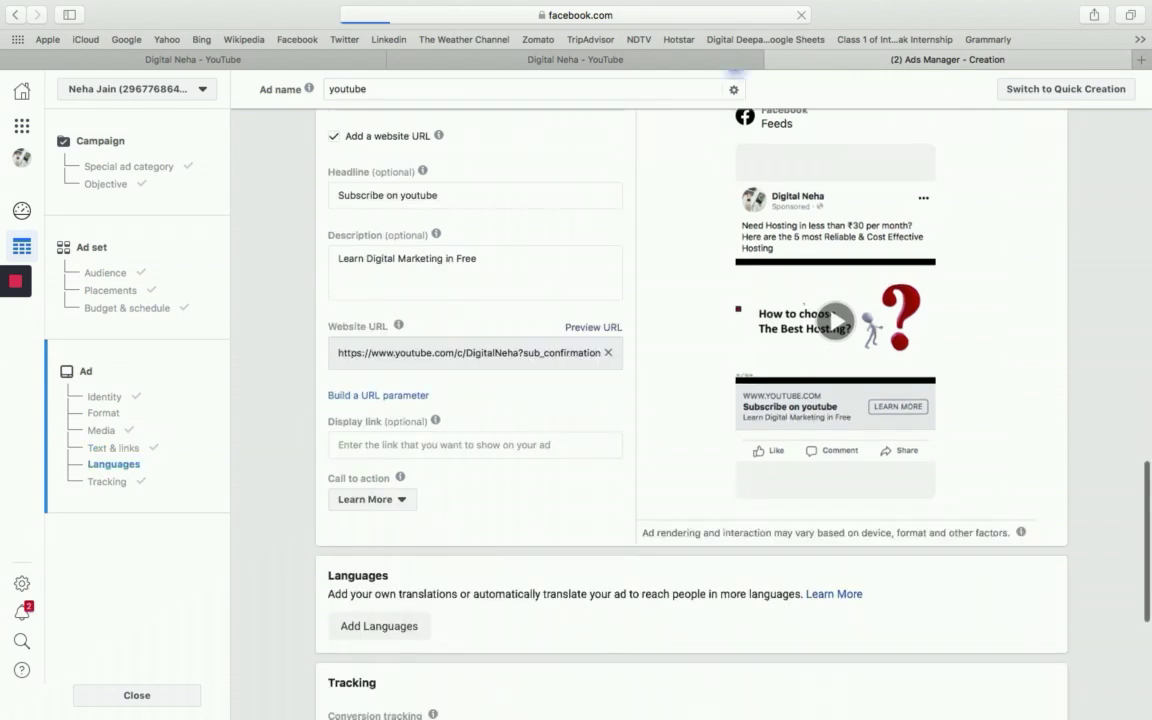
mouse_move(435, 389)
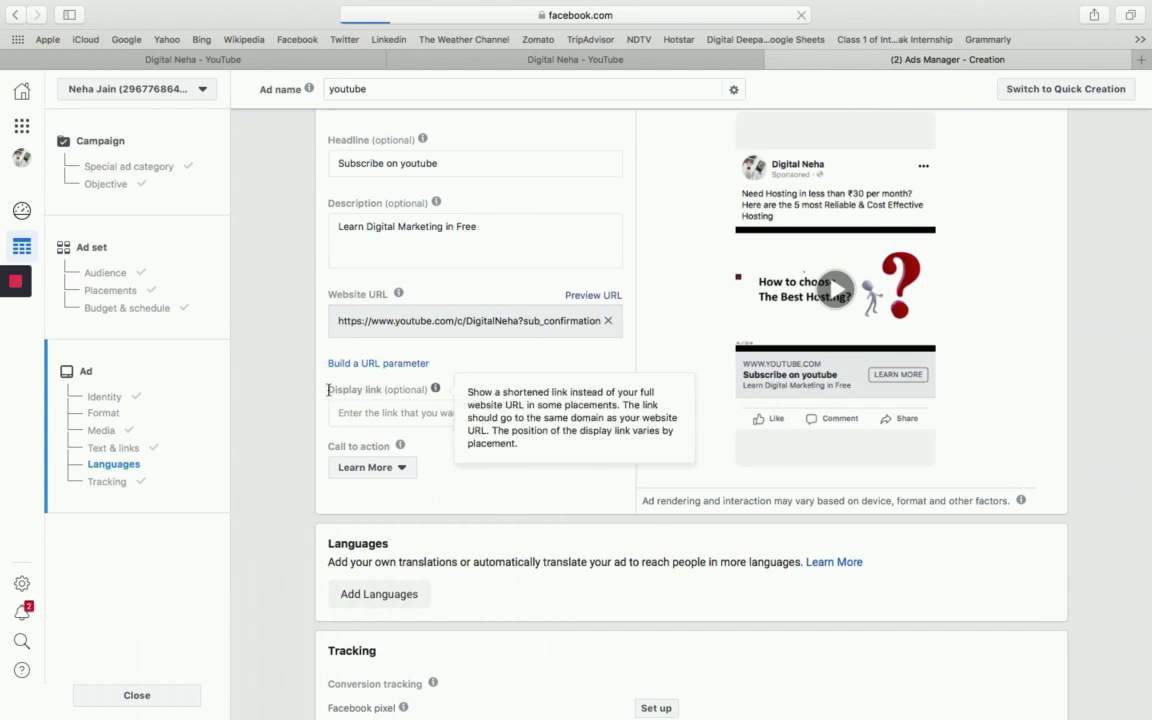
click(376, 411)
text(you)
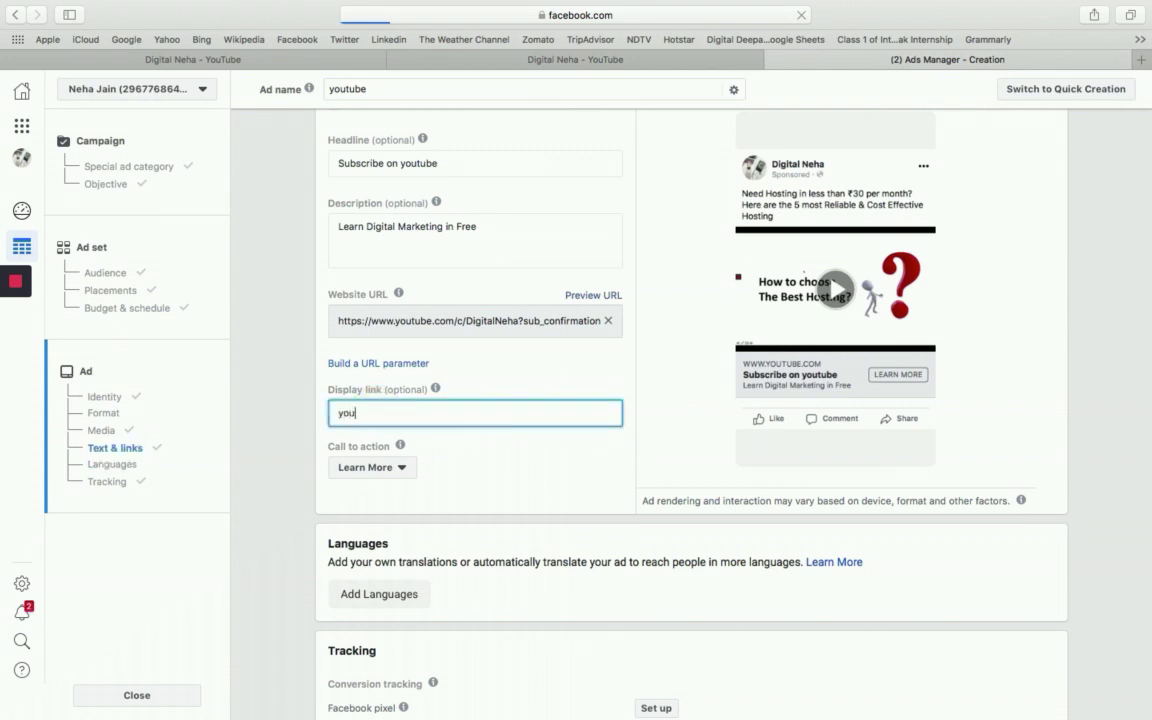
text(tube.com)
- Change the ad's call to action to Watch More
mouse_move(399, 448)
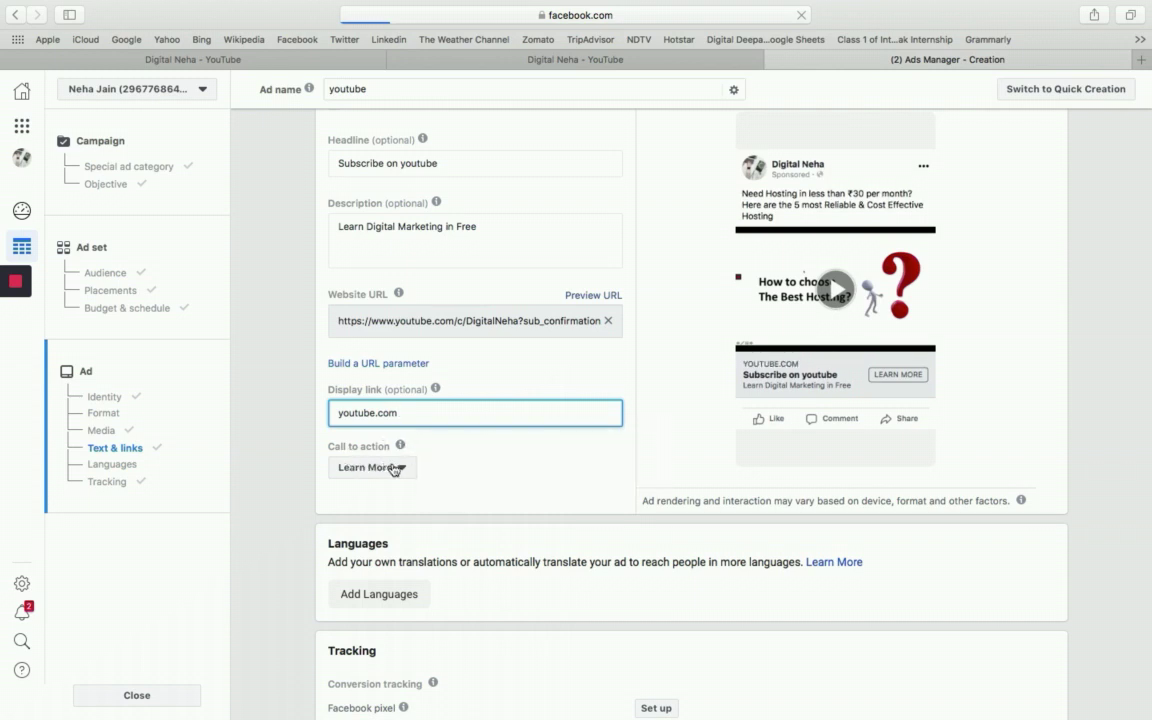
click(398, 468)
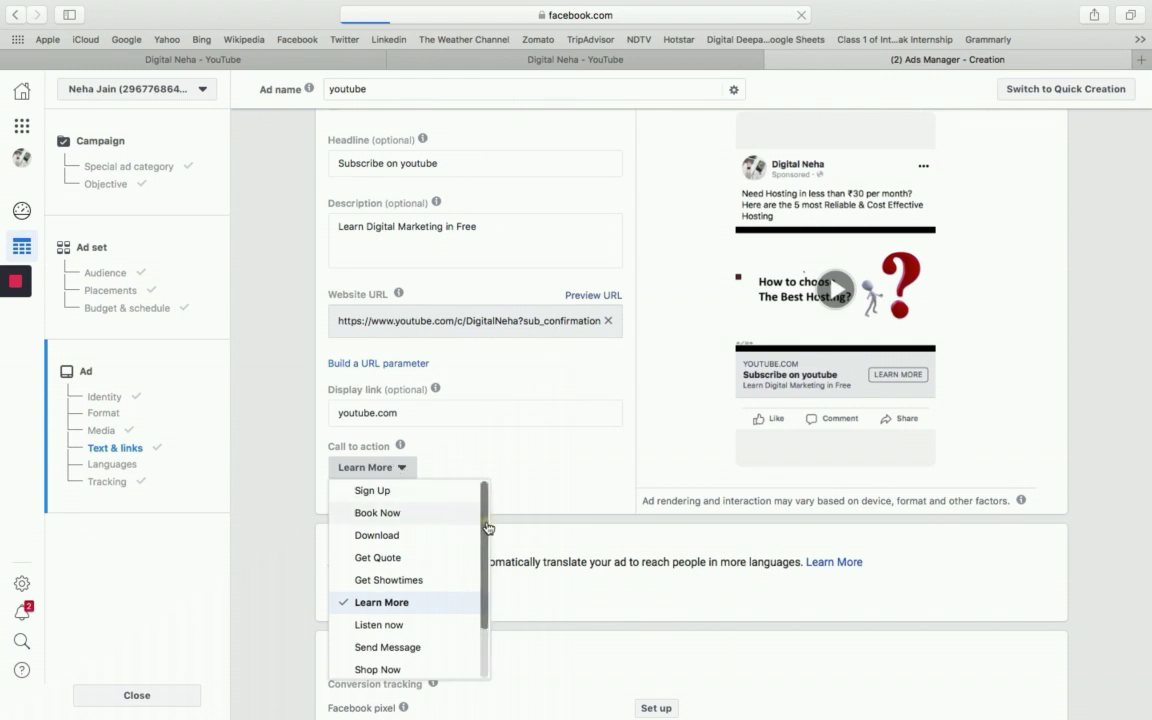
scroll(489, 600, down, 2)
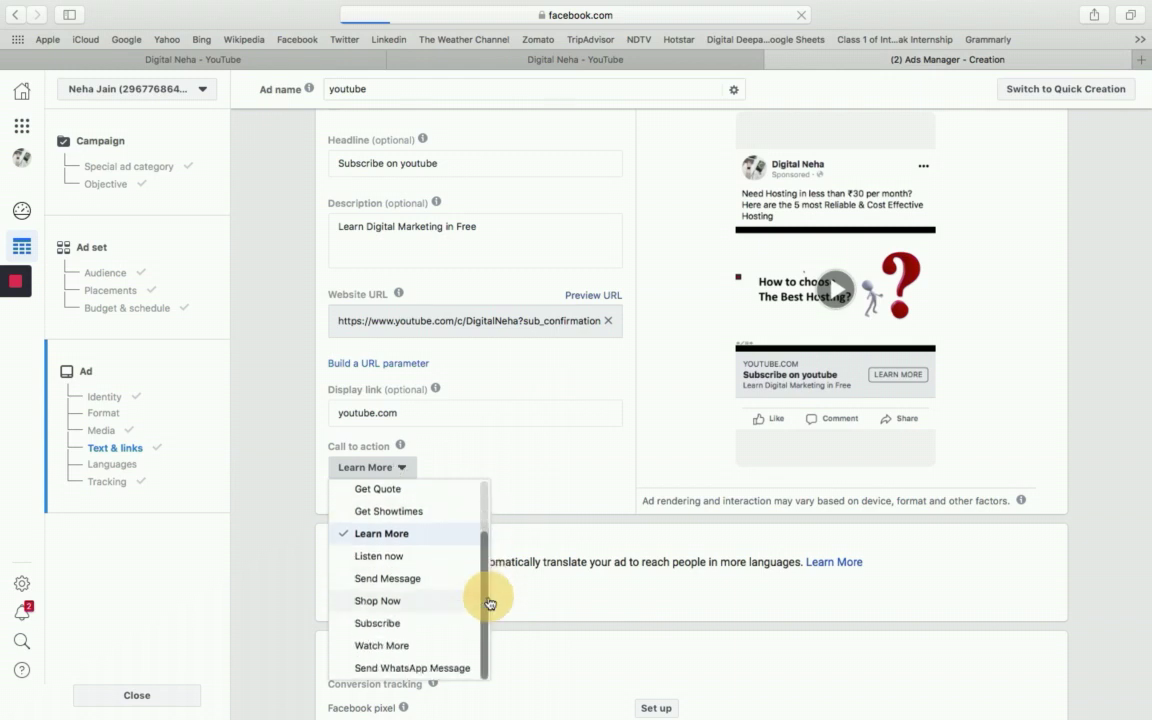
click(377, 646)
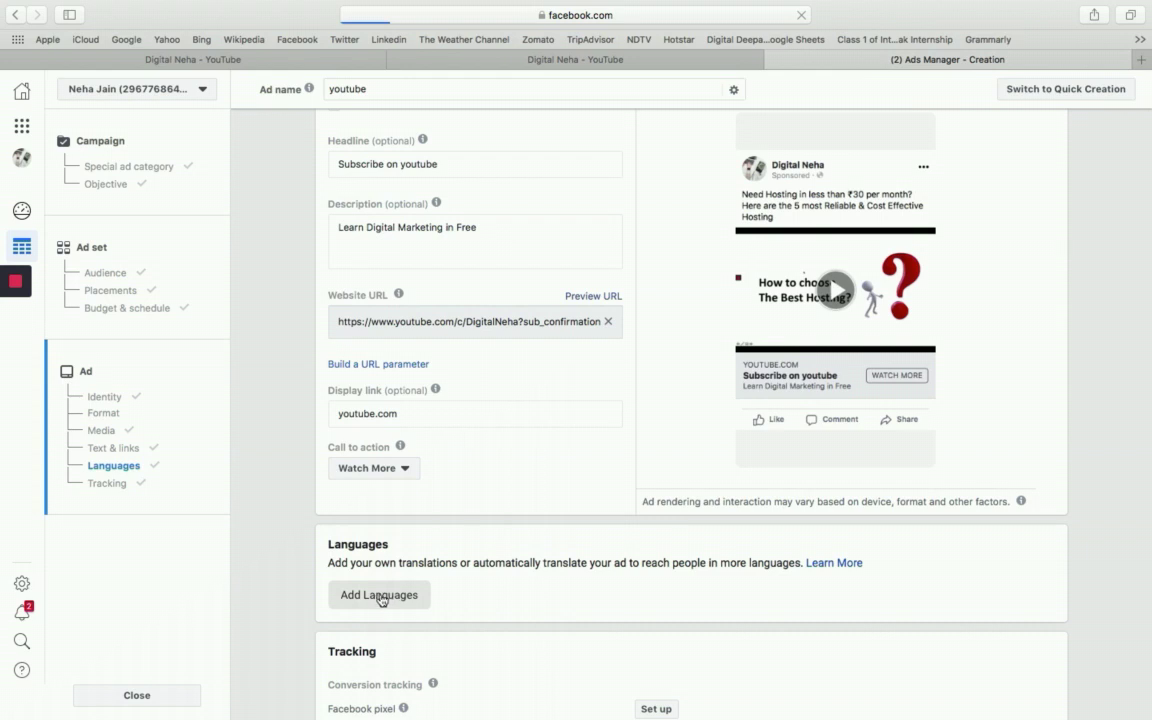
- Open the ad's language management and set English as the default language
click(380, 598)
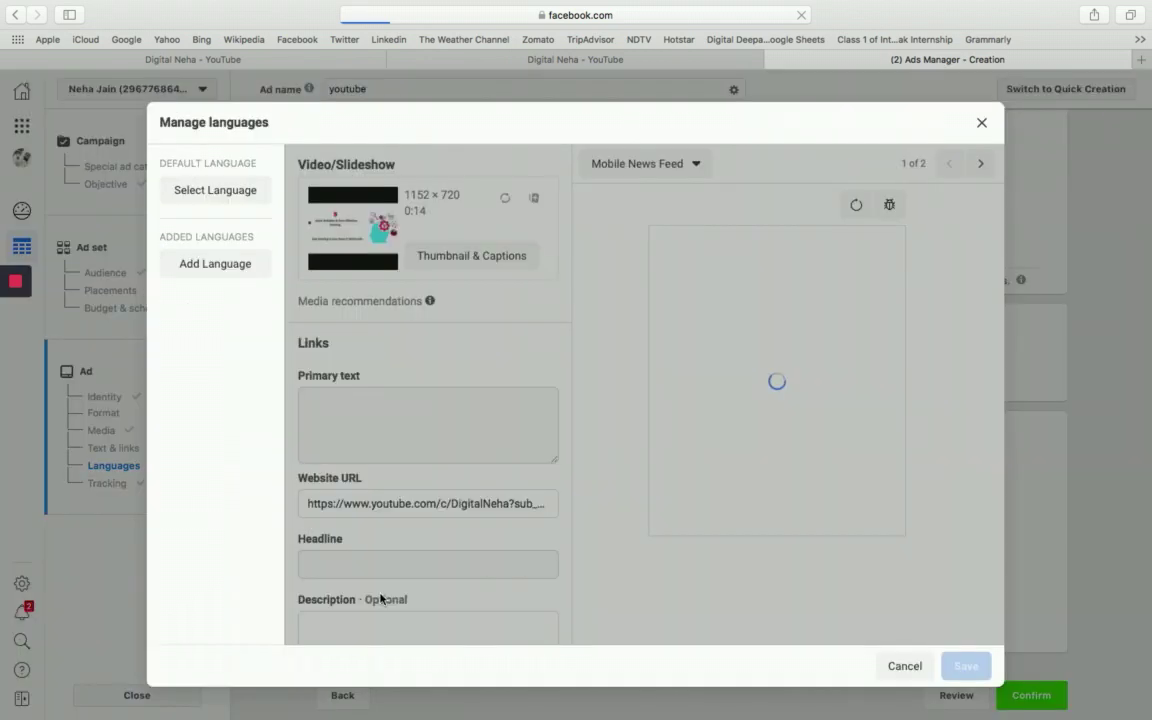
click(198, 188)
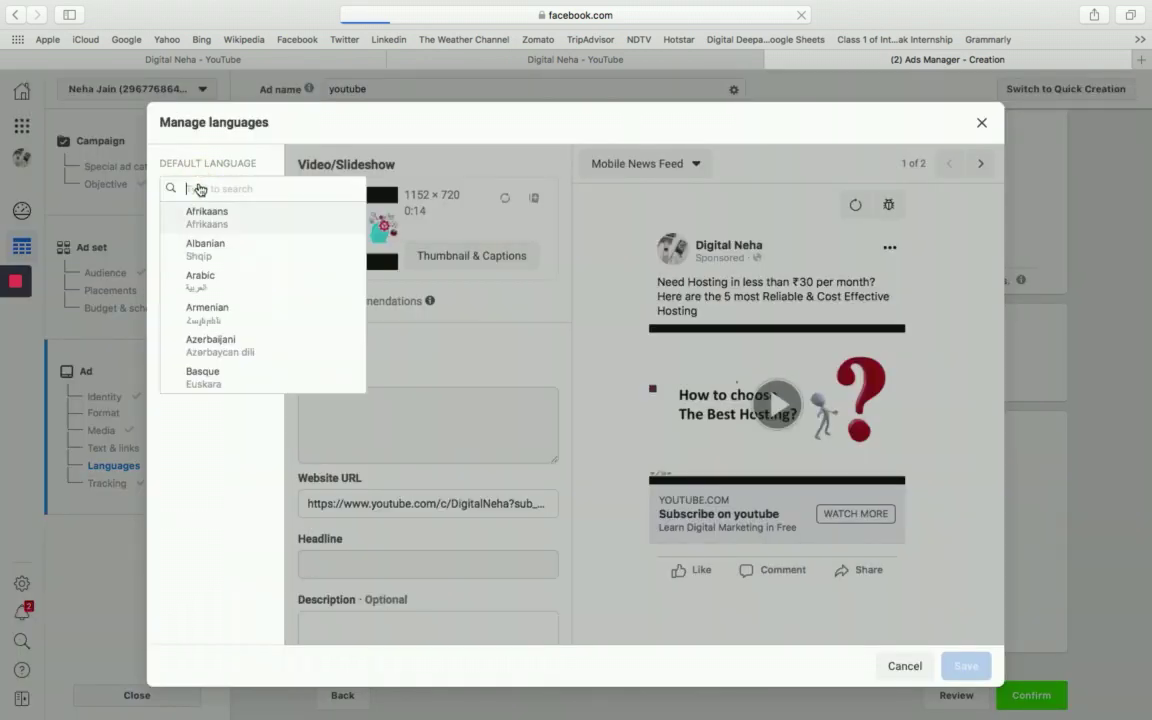
text(Eng)
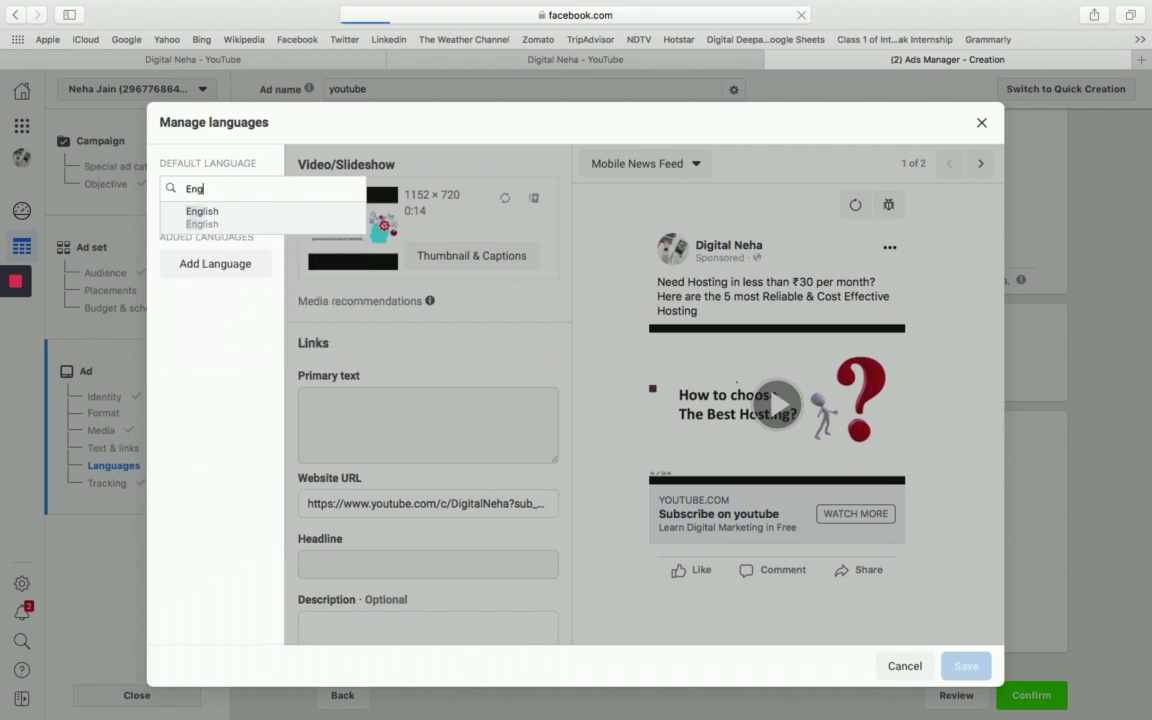
click(196, 216)
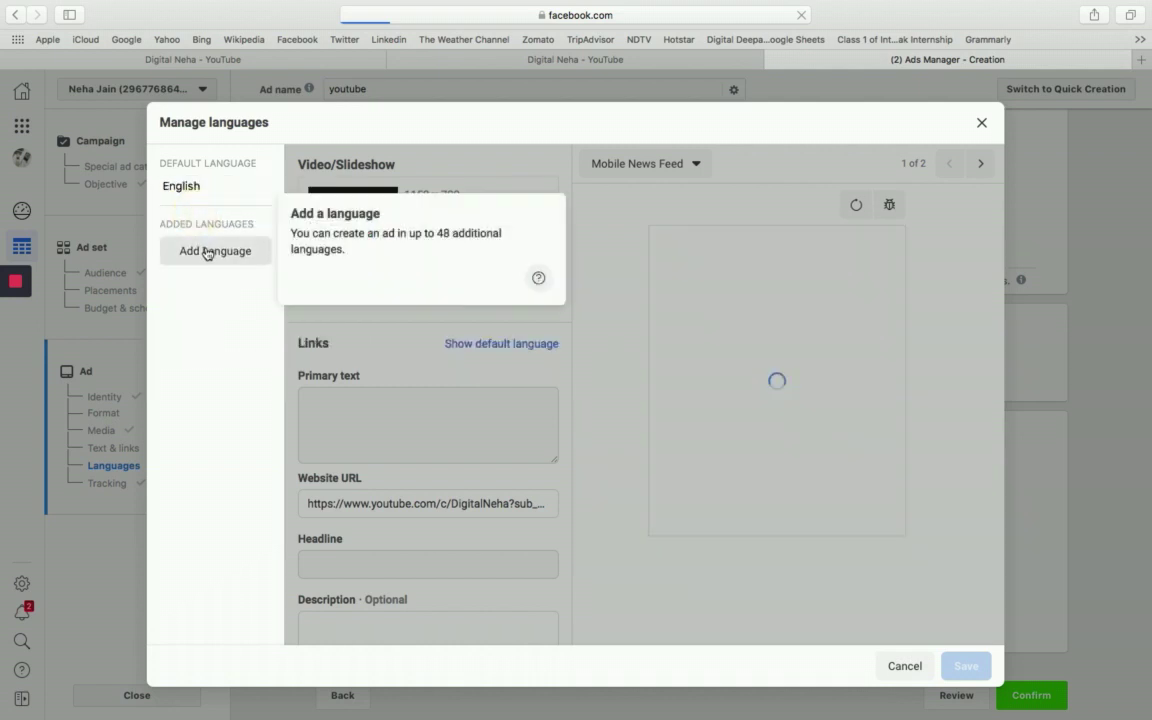
- Try adding Hindi as an automatically translated ad language, and close the language settings without saving
click(207, 252)
text(H)
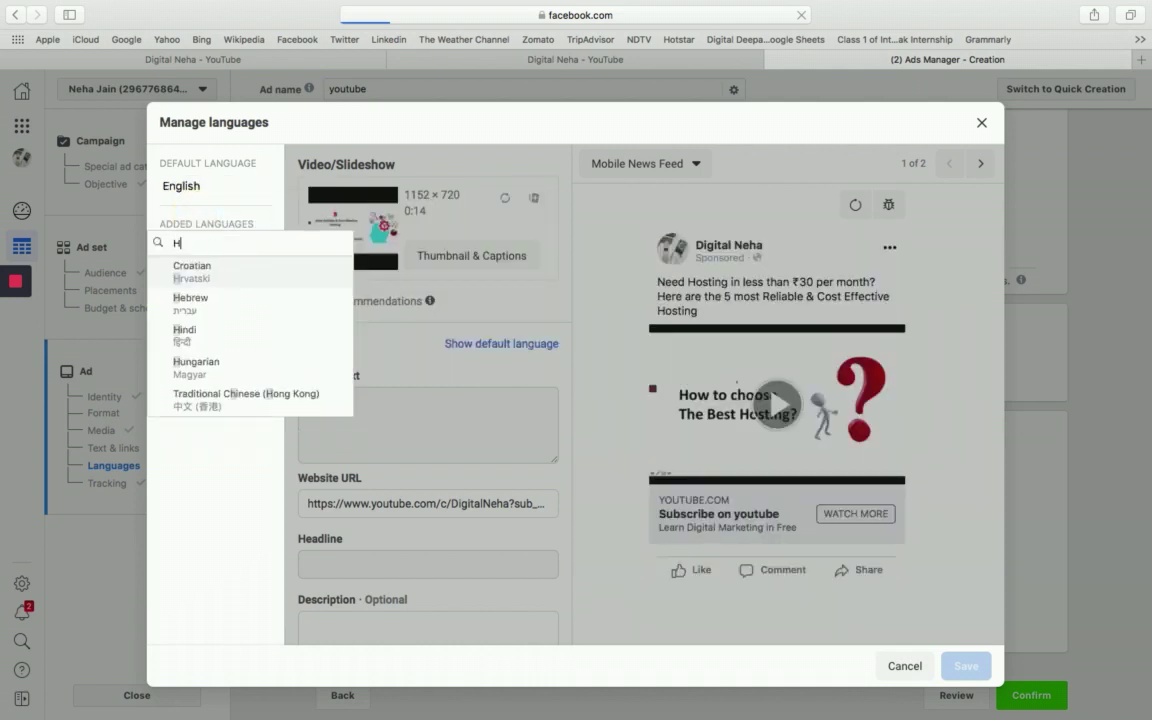
text(in)
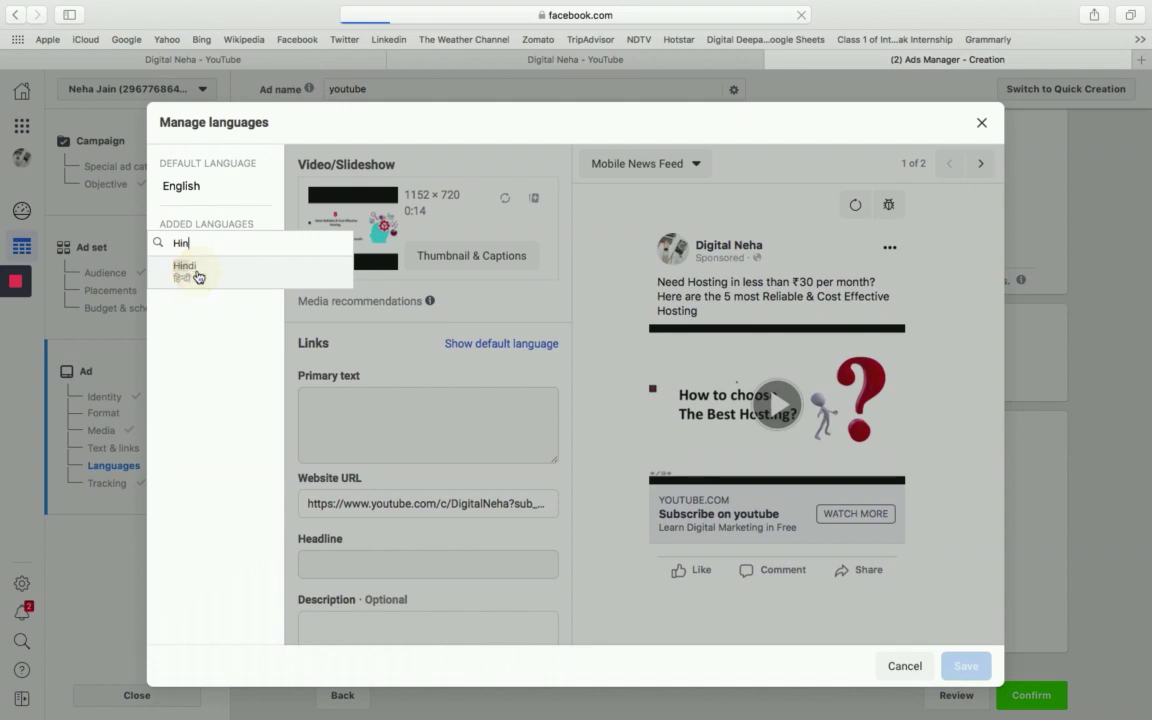
click(190, 270)
click(331, 480)
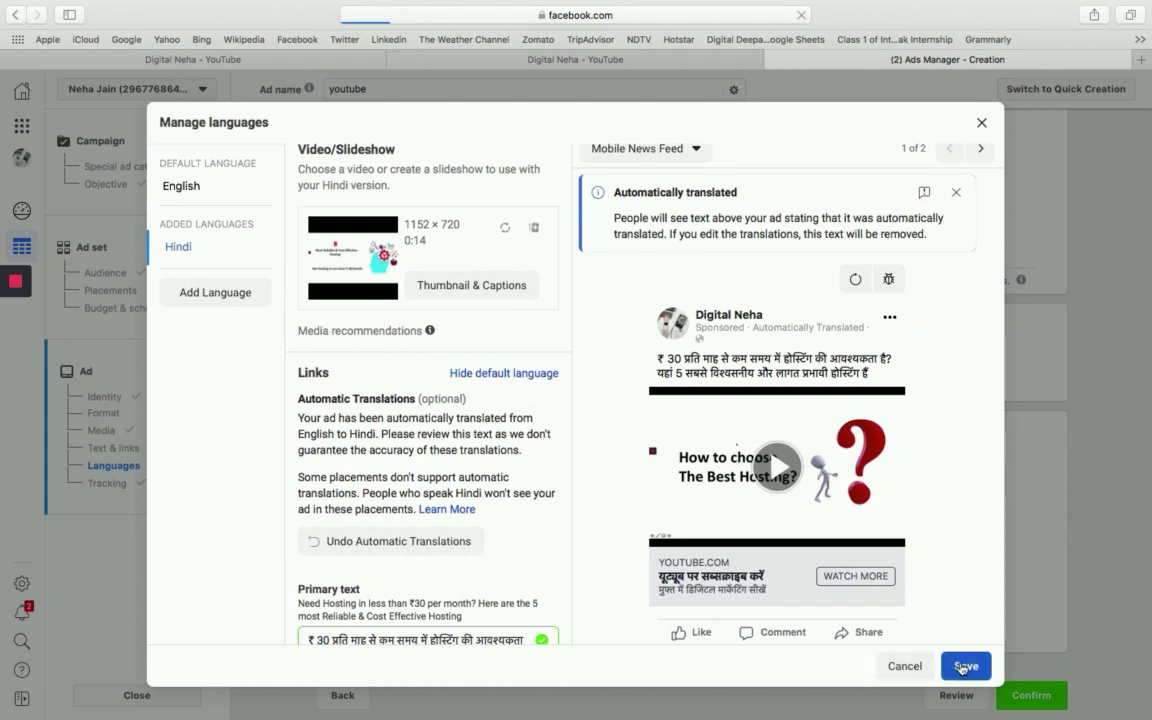
click(906, 666)
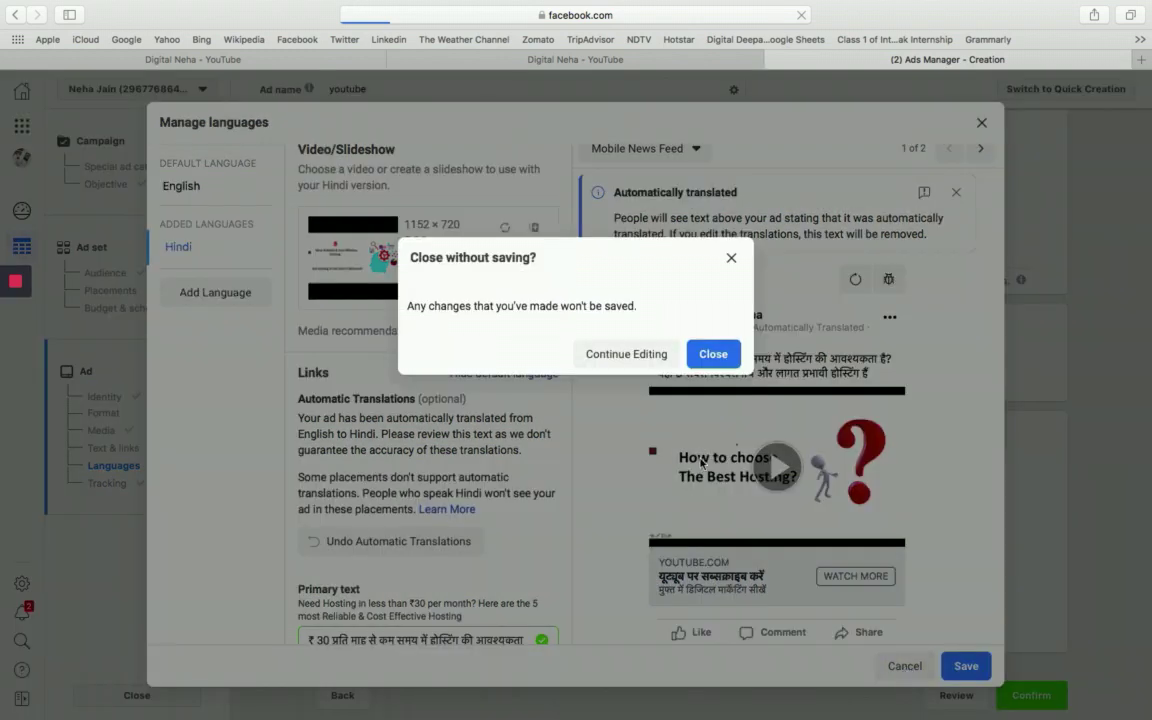
click(714, 350)
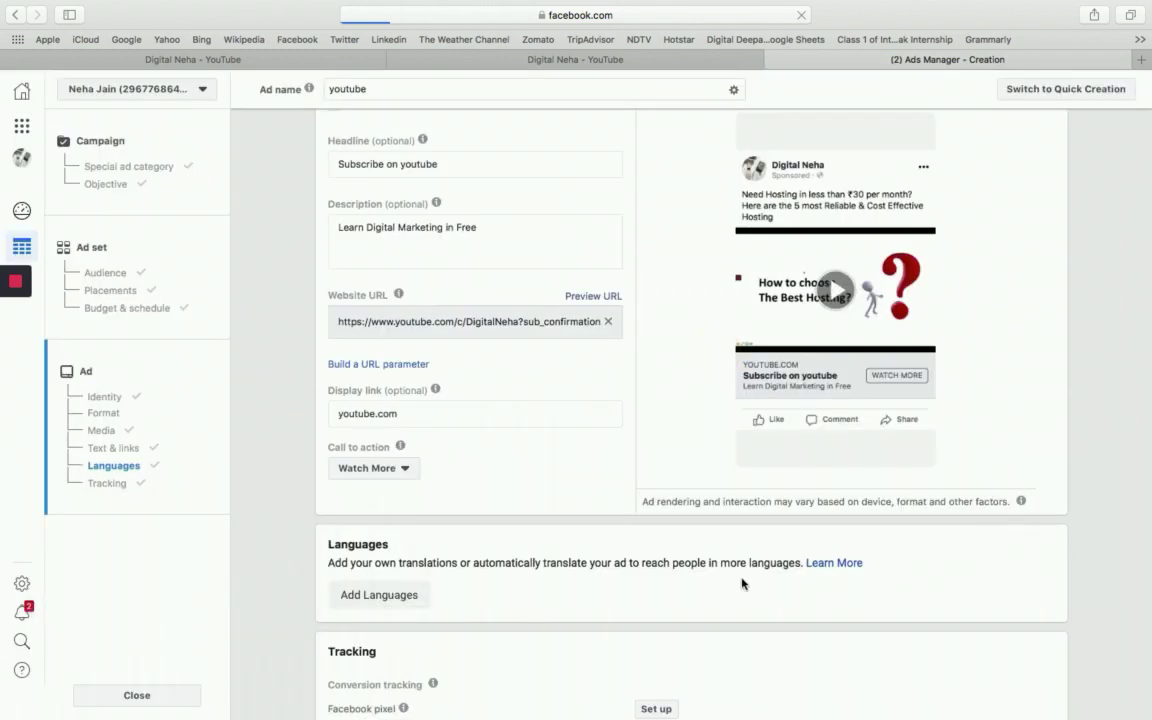
- Confirm the finished ad and bring up the whole Business info form
scroll(717, 581, down, 5)
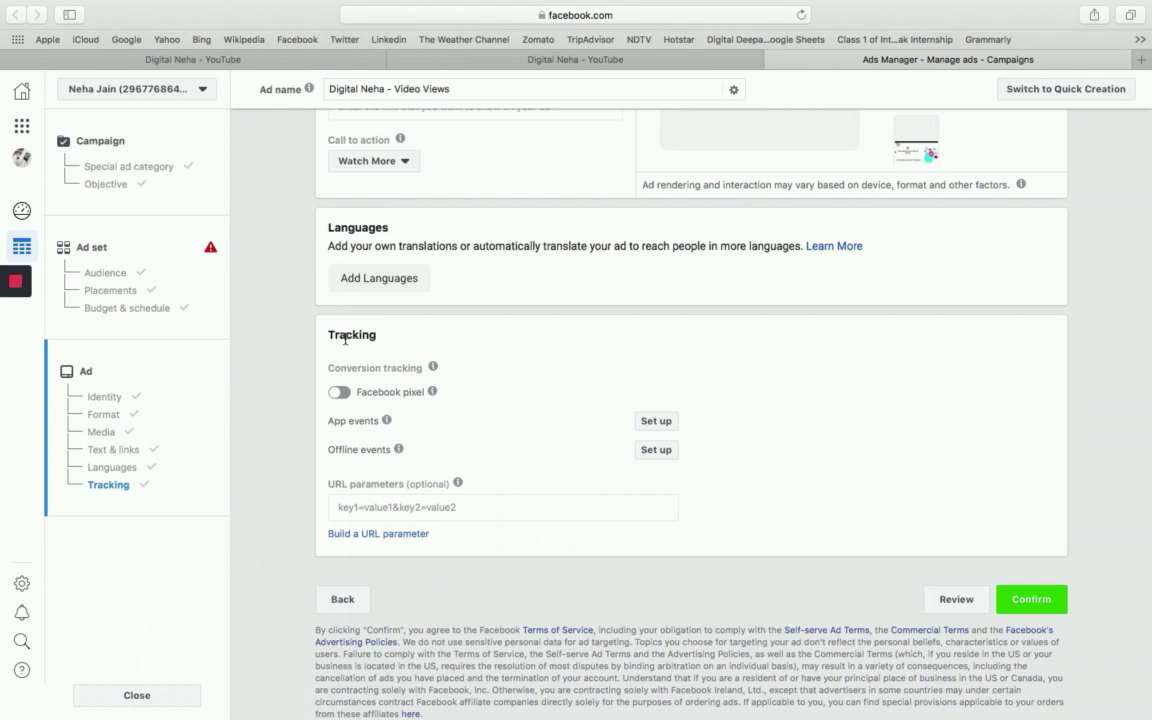
click(1025, 600)
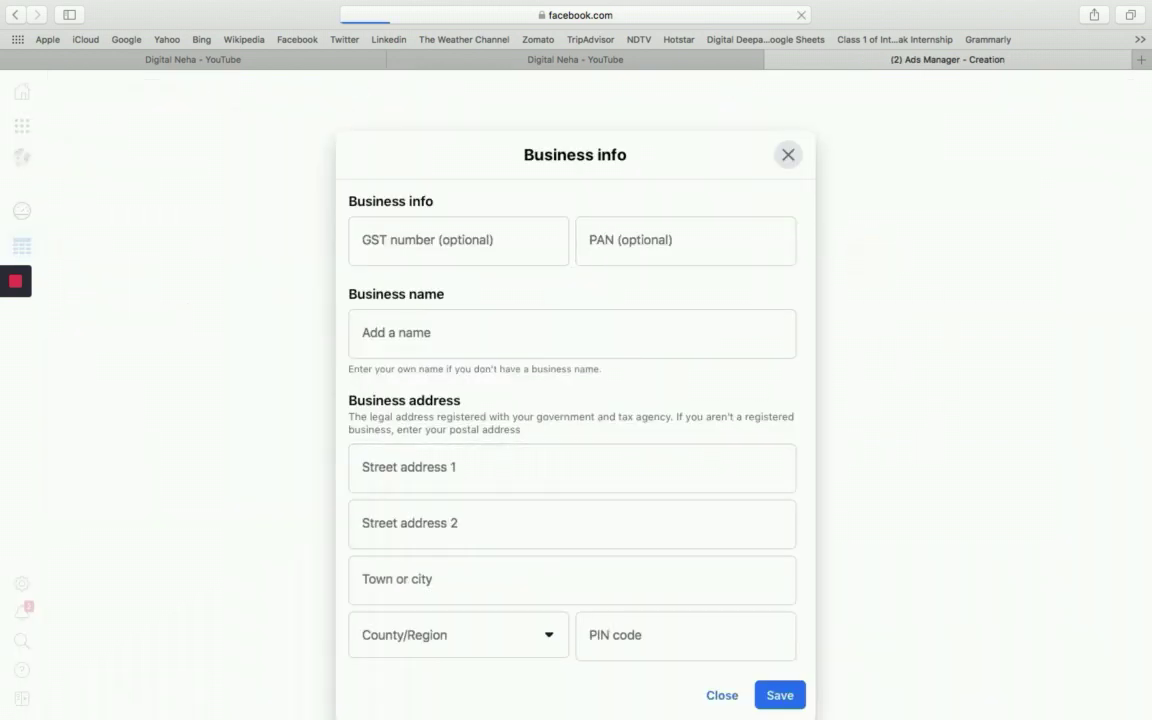
scroll(575, 400, down, 3)
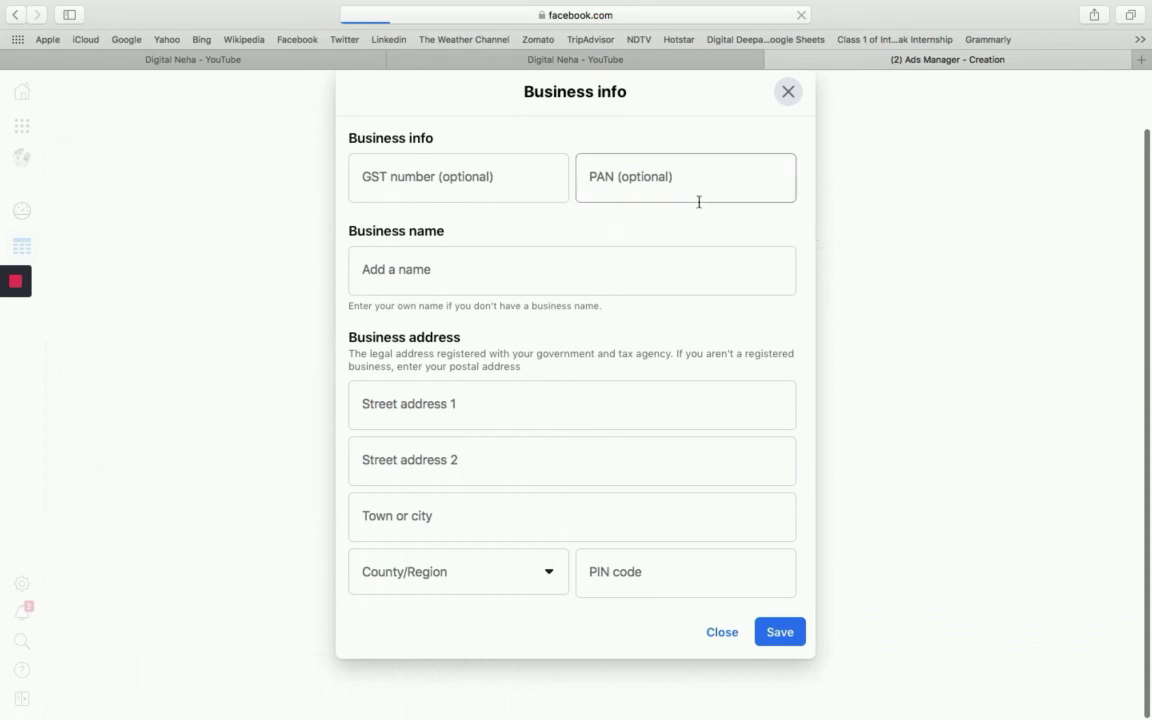